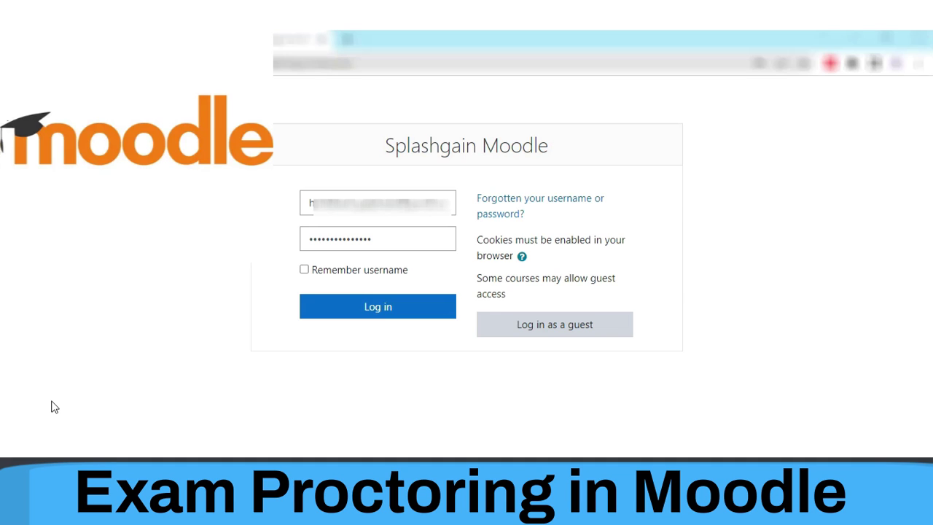
Log in and go to the General section of Course on 20 from Site home.
click(313, 318)
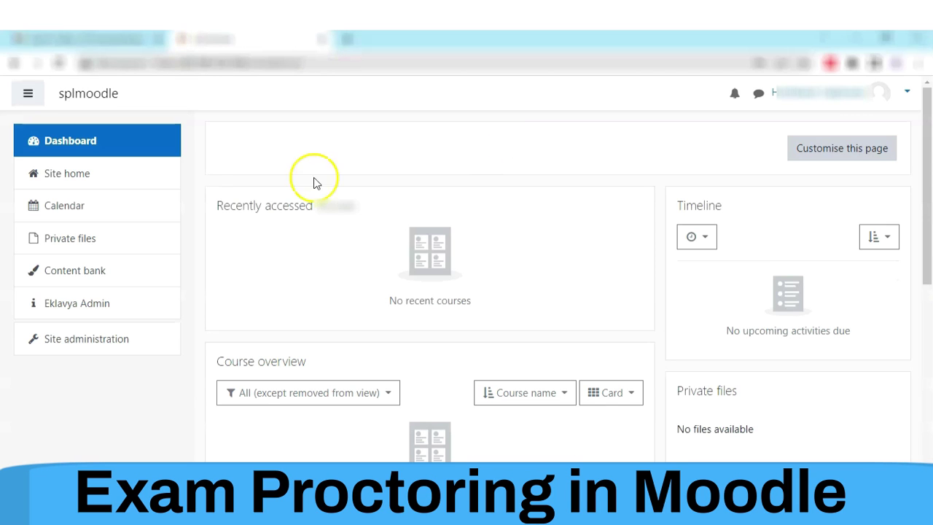
click(100, 174)
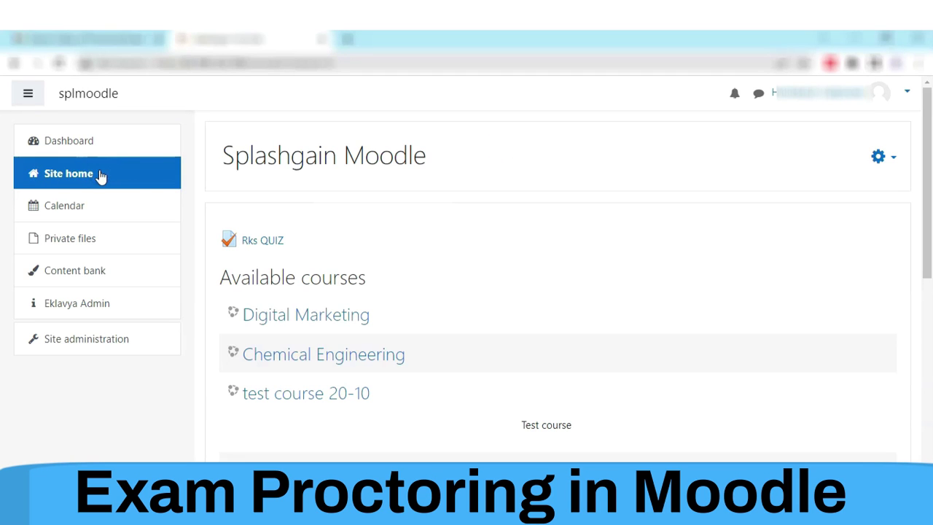
drag(924, 198, 929, 430)
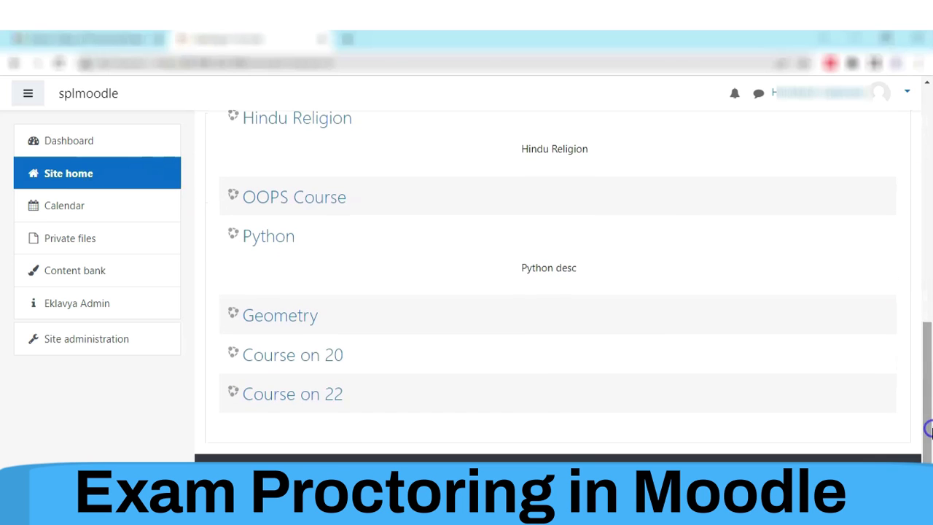
click(320, 358)
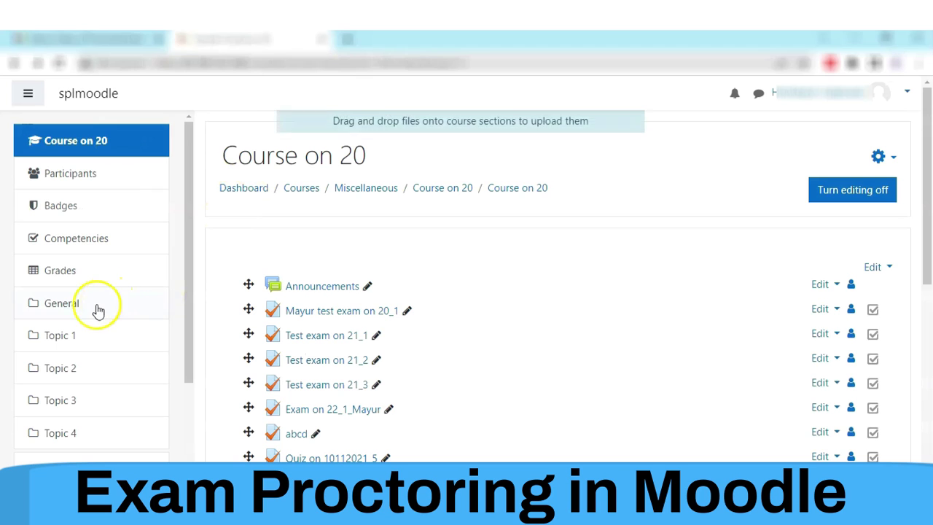
click(68, 304)
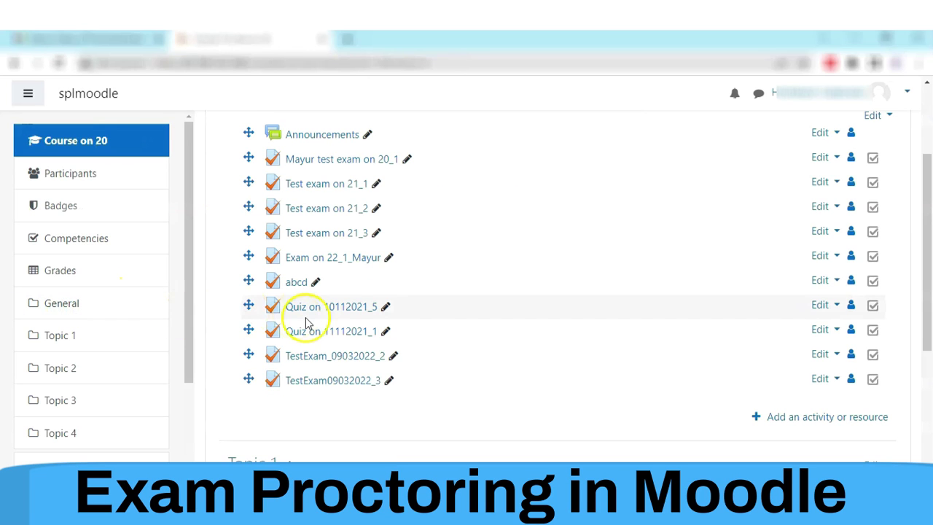
Add an activity to the General section, searching for Quiz and choosing the Quiz tile.
click(776, 411)
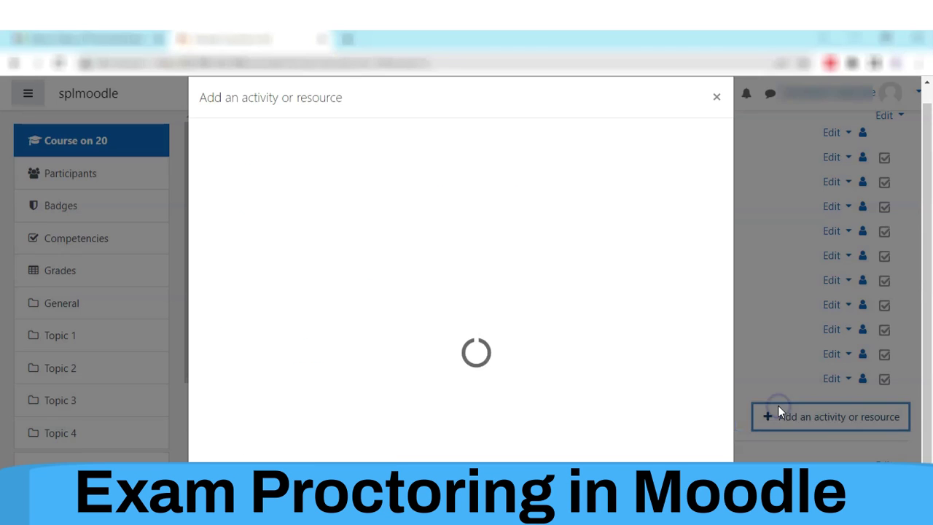
click(232, 144)
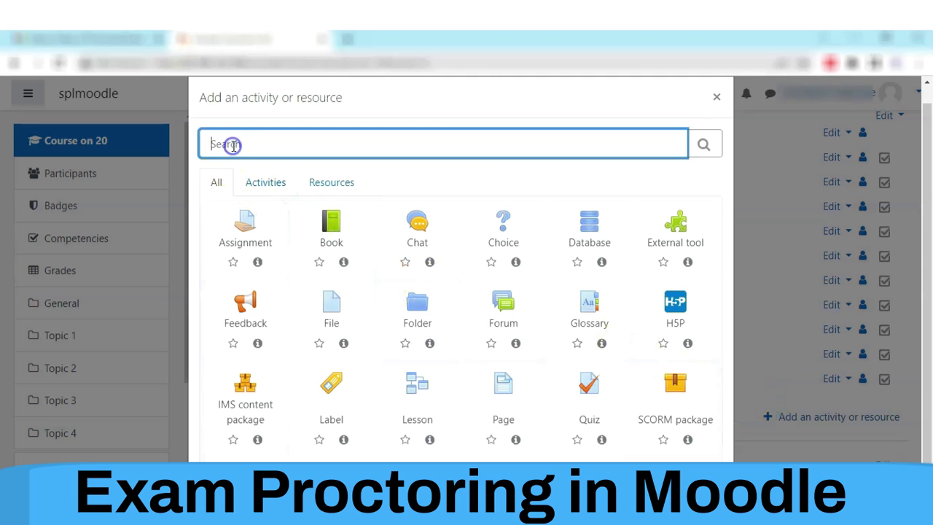
text(Quiz)
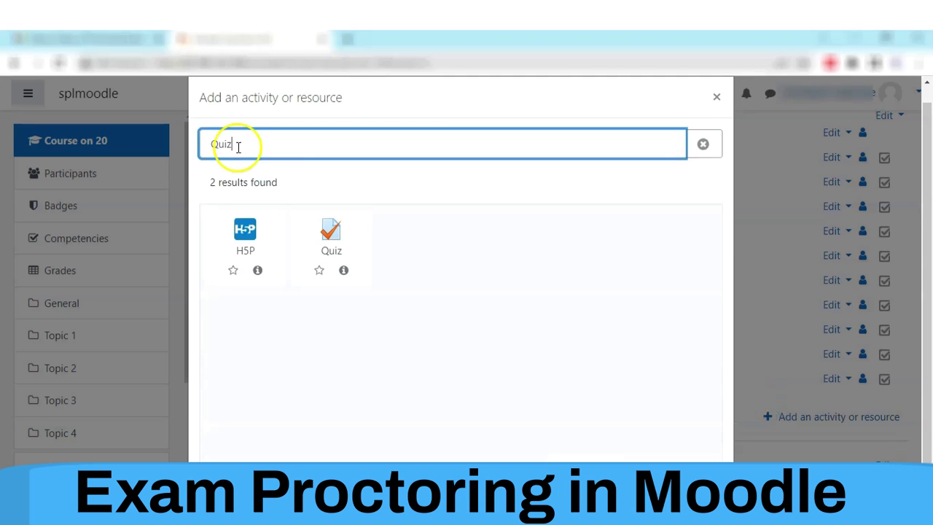
click(329, 248)
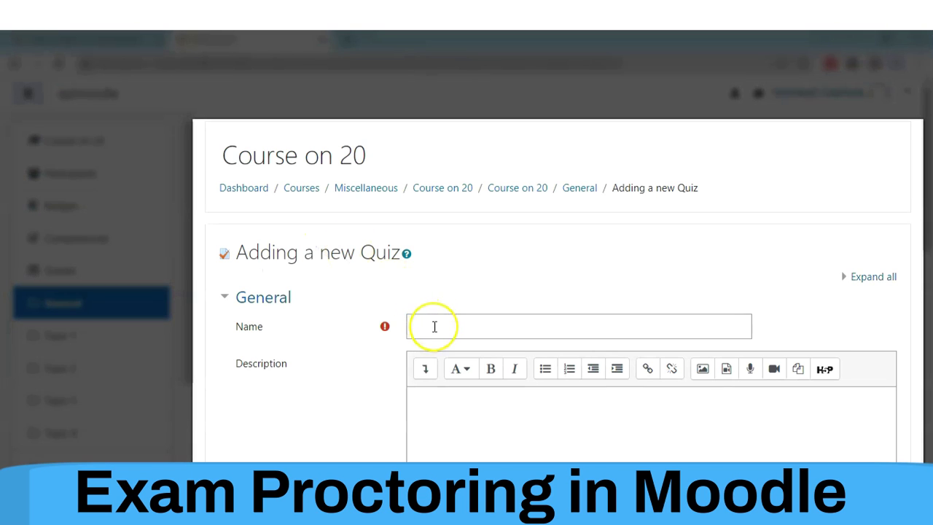
Name the quiz 'Test 3' and fill in its description.
click(434, 326)
text(Test 3)
click(450, 401)
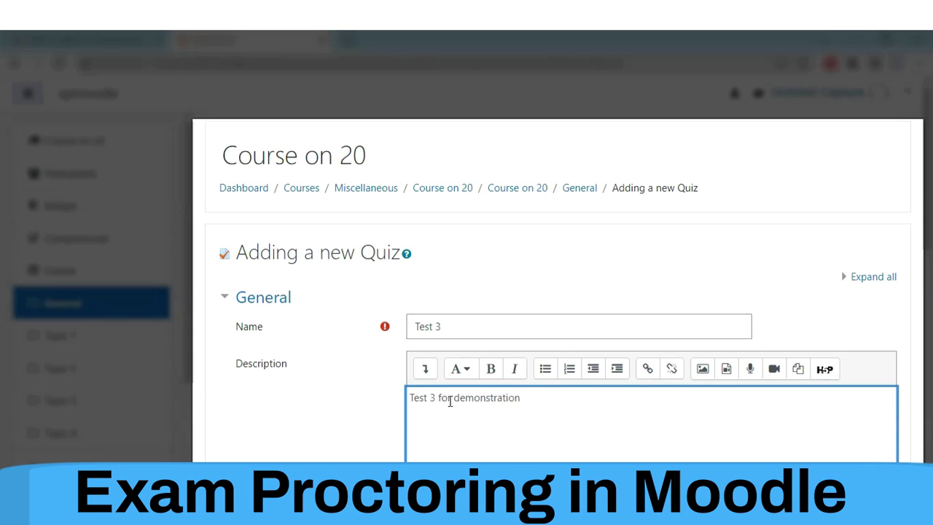
scroll(898, 240, down, 5)
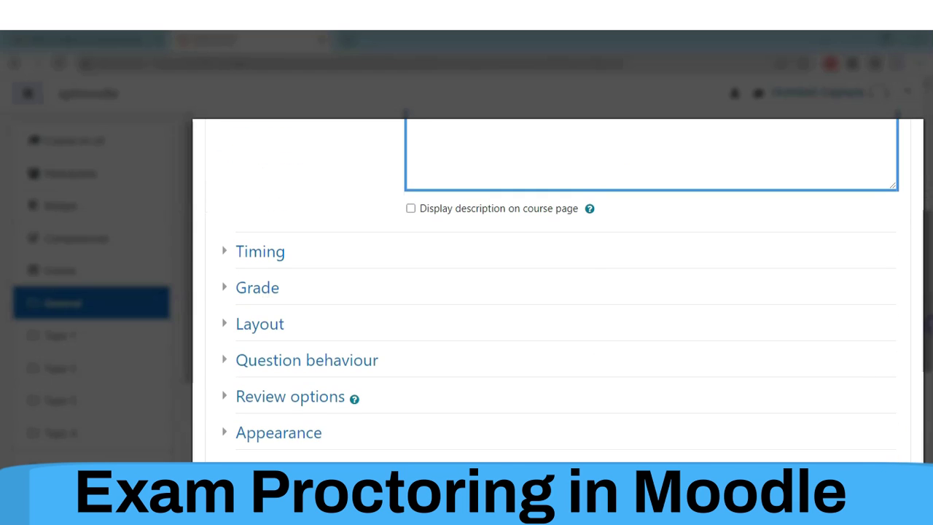
Enable opening and closing dates, closing on 14 March 2022, plus a 120-minute time limit.
click(277, 251)
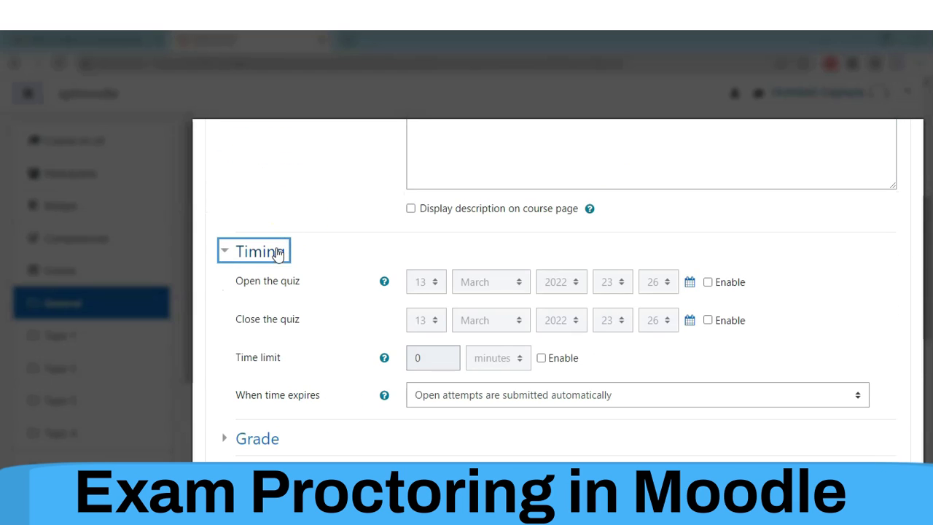
click(707, 282)
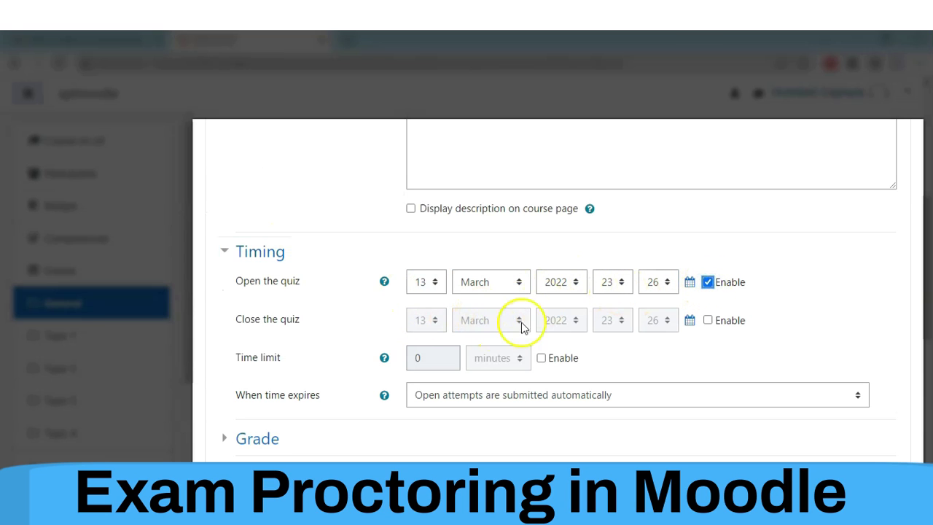
click(707, 321)
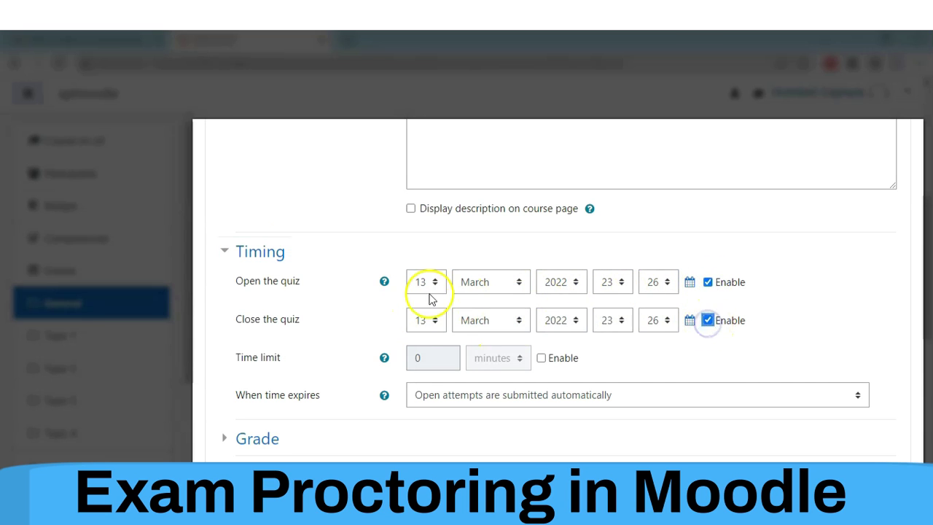
click(427, 320)
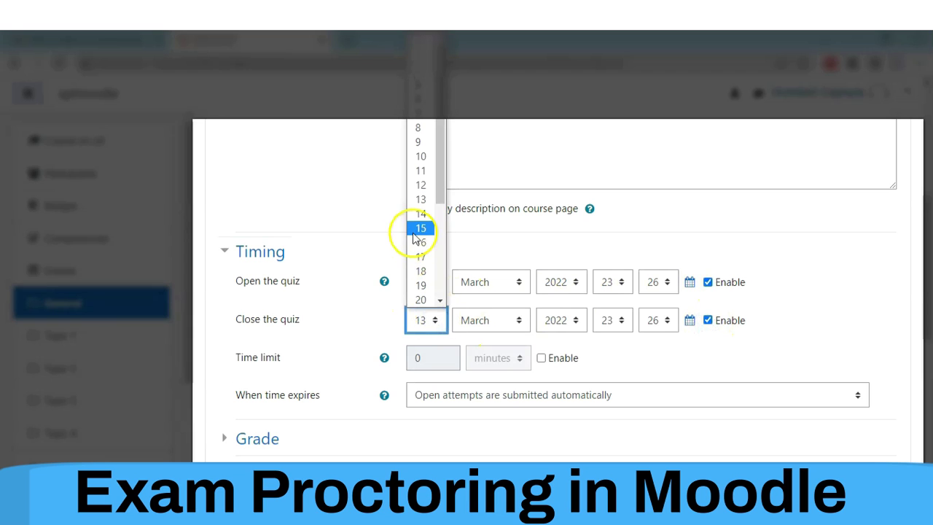
click(420, 213)
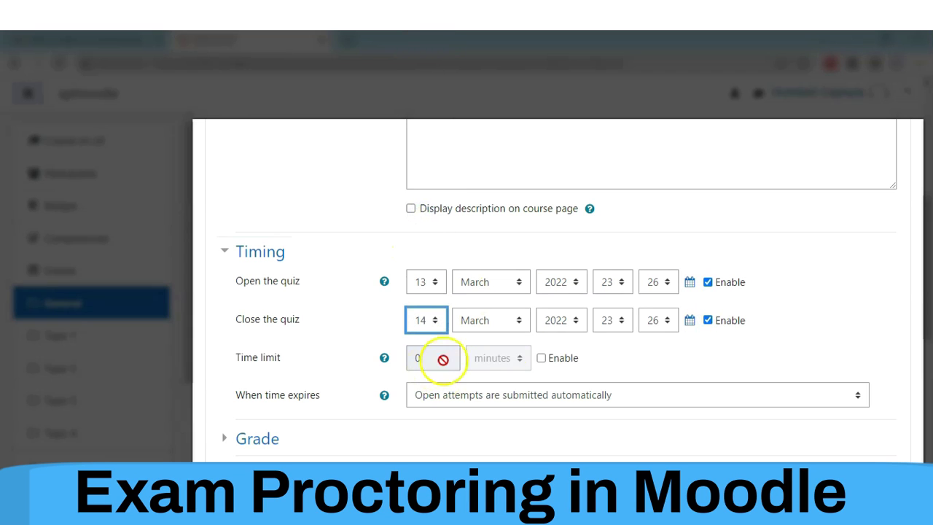
click(541, 358)
click(452, 355)
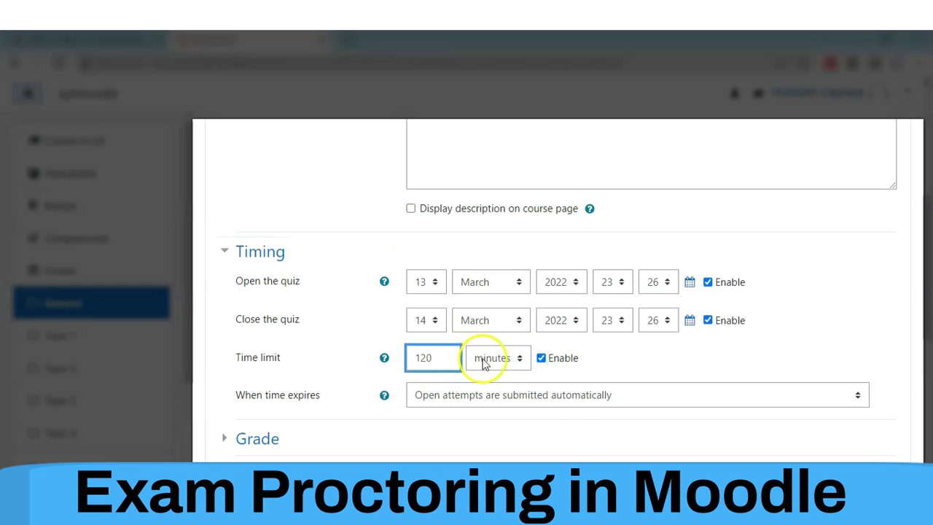
Set grade to pass to 10, keeping Uncategorised category and Unlimited attempts.
scroll(475, 321, down, 1)
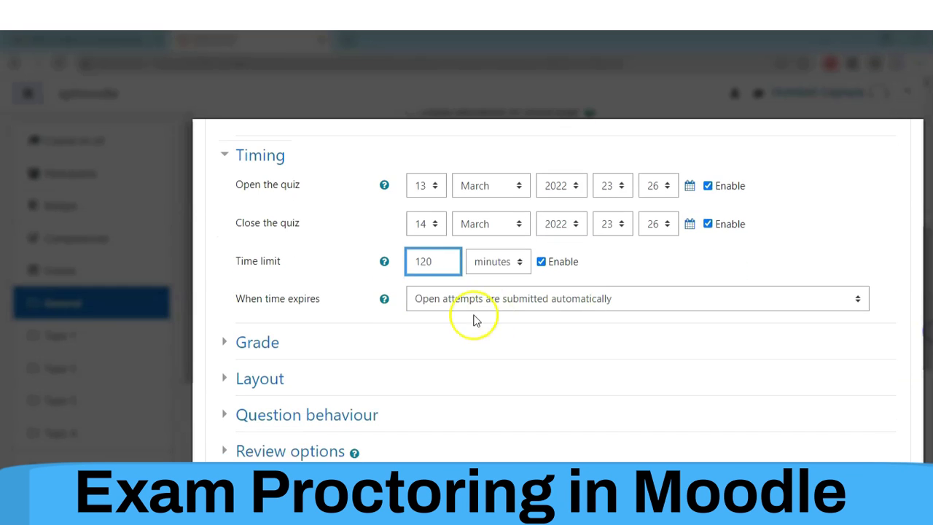
click(264, 342)
click(452, 373)
click(452, 373)
click(445, 406)
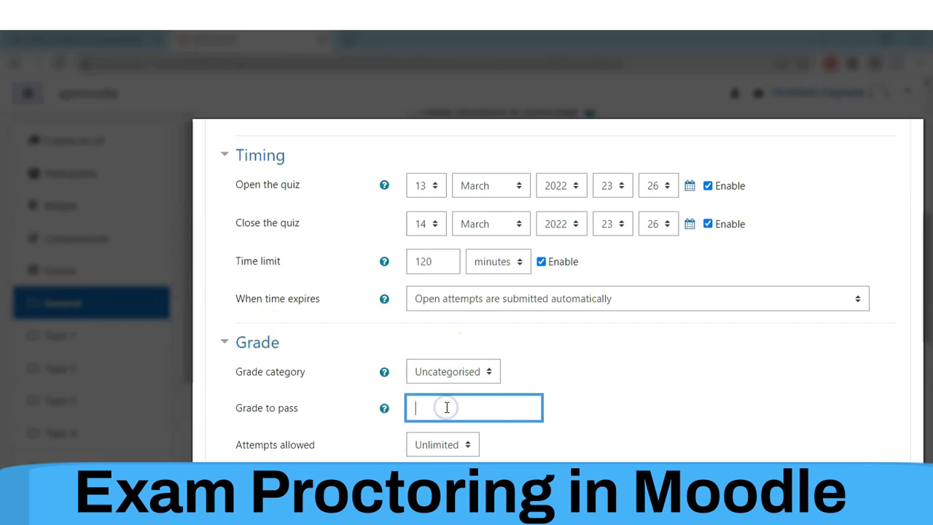
click(441, 446)
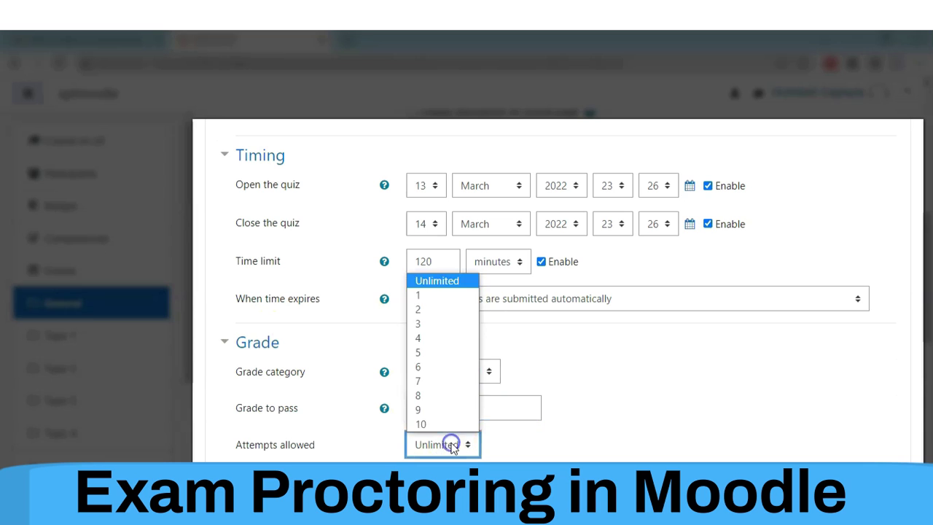
click(667, 447)
Save the quiz and display its page.
scroll(888, 421, down, 10)
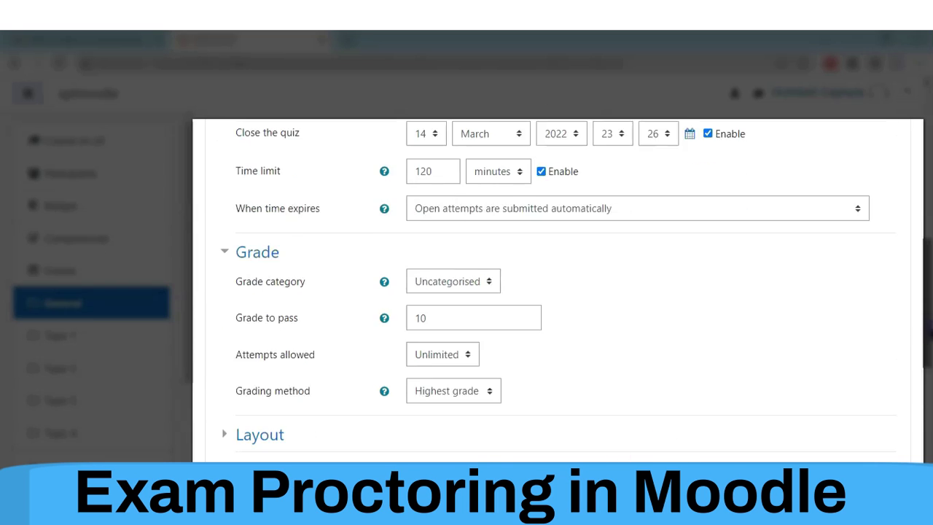
right_click(601, 357)
click(590, 365)
click(589, 363)
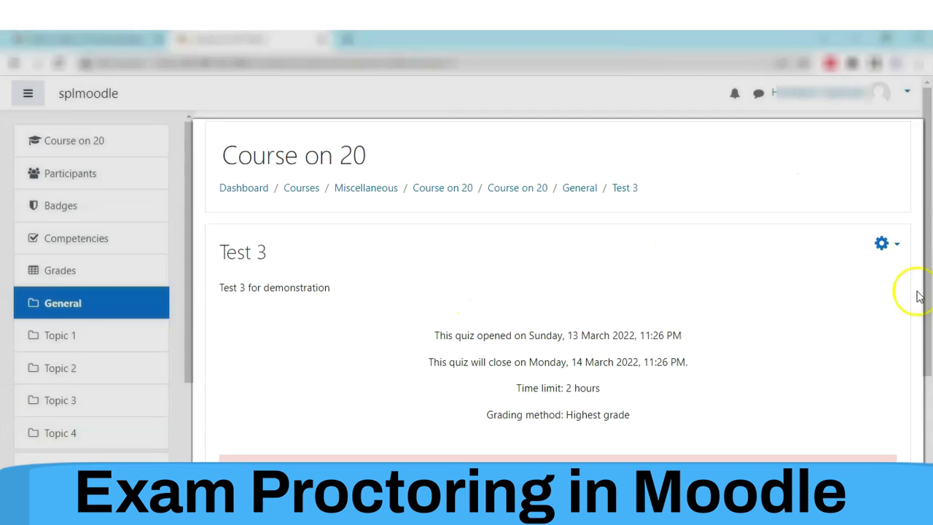
Open the Test 3 question editor and choose adding from the question bank.
scroll(671, 304, down, 1)
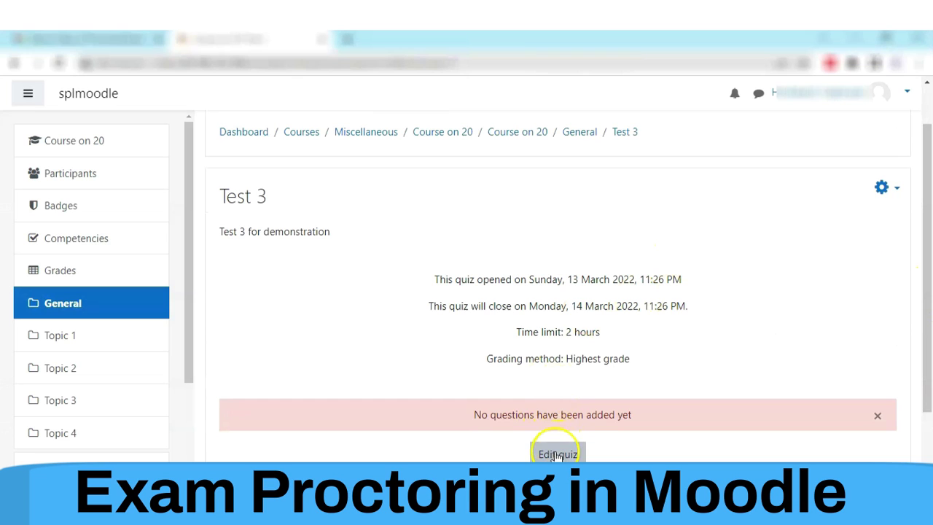
click(551, 455)
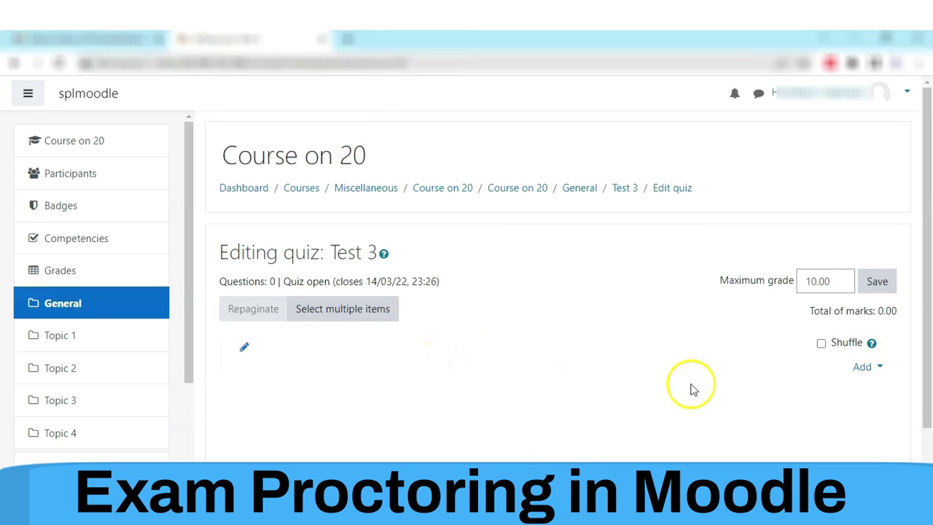
click(862, 367)
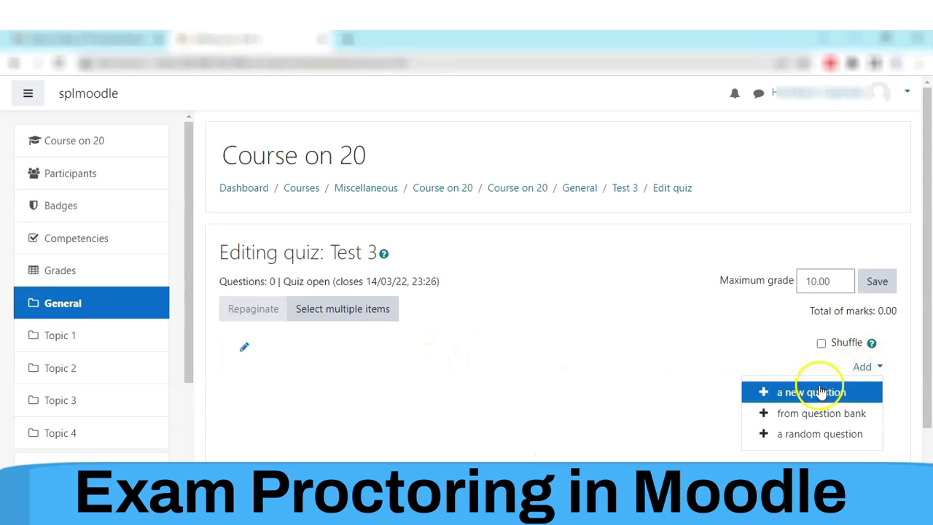
click(815, 413)
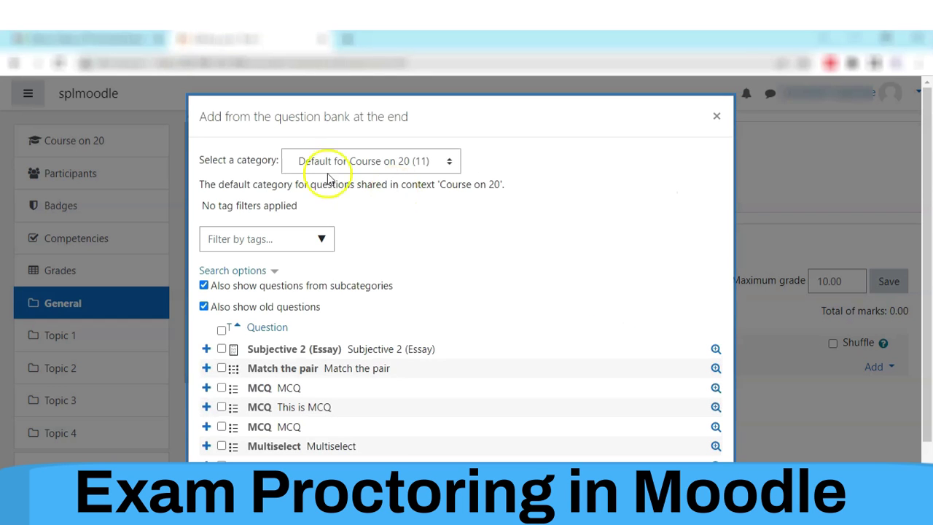
Add the MCQ, This is MCQ, true/false and Multiselect questions, then return to Test 3.
scroll(720, 256, down, 3)
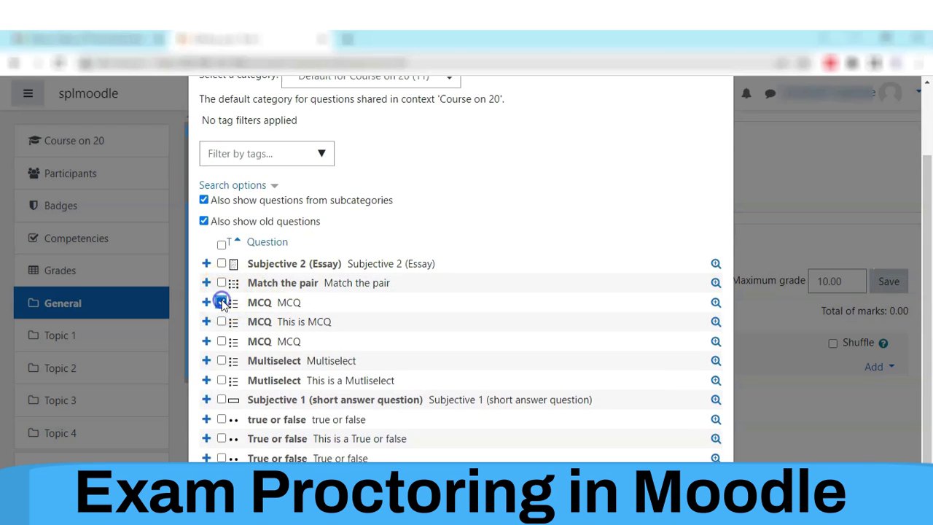
click(221, 322)
click(221, 283)
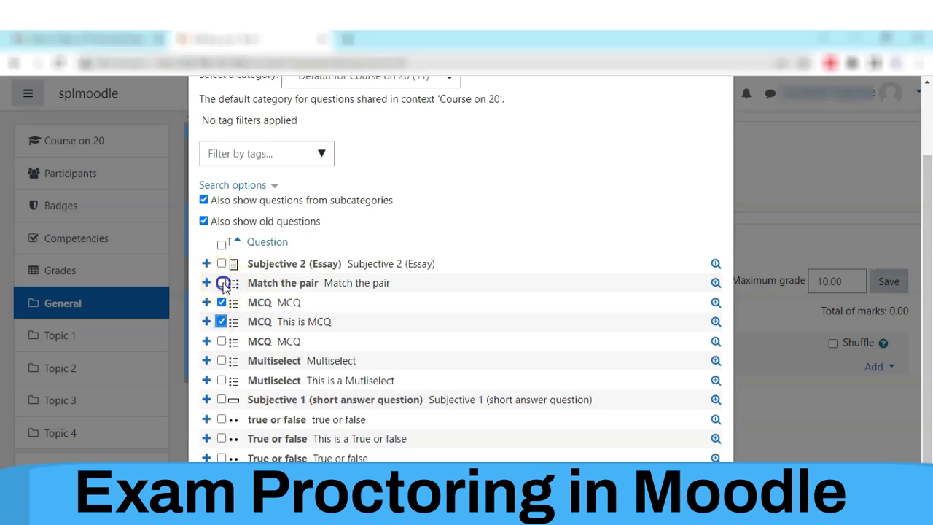
click(222, 419)
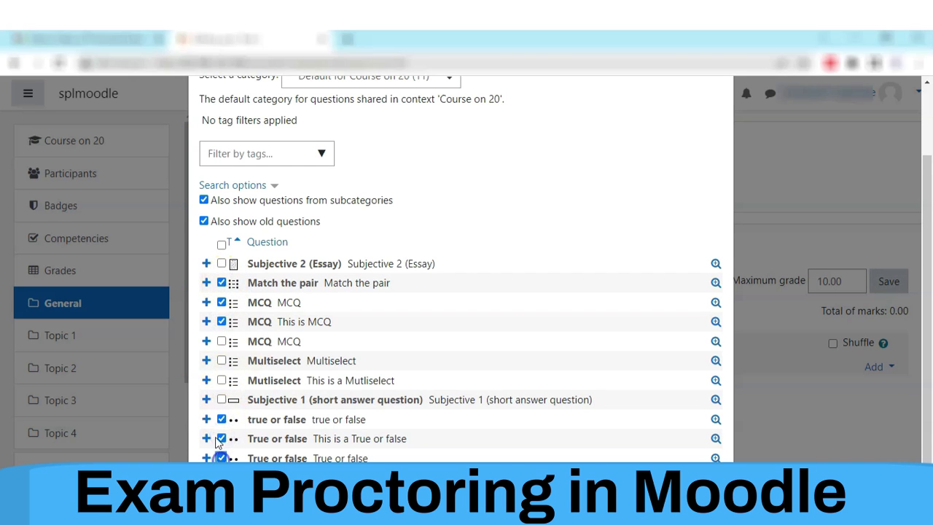
click(222, 361)
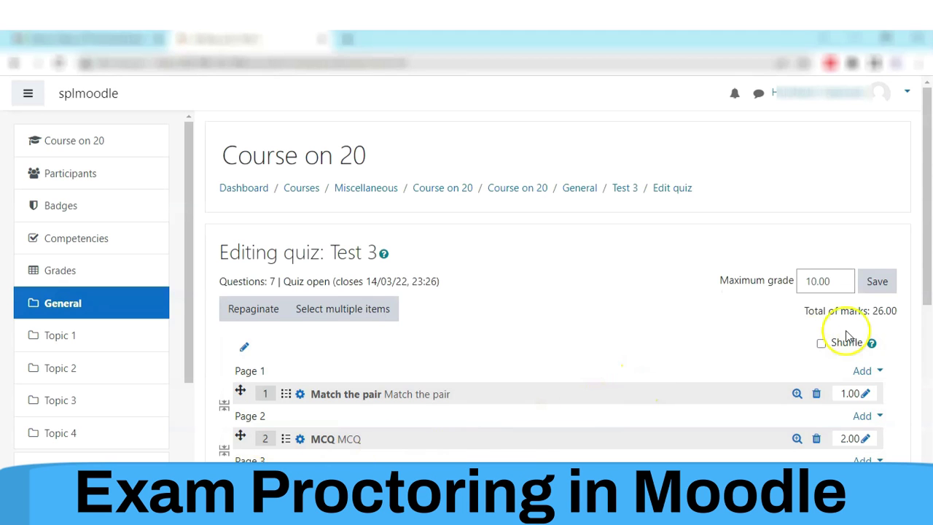
click(929, 387)
drag(929, 386, 929, 209)
click(624, 188)
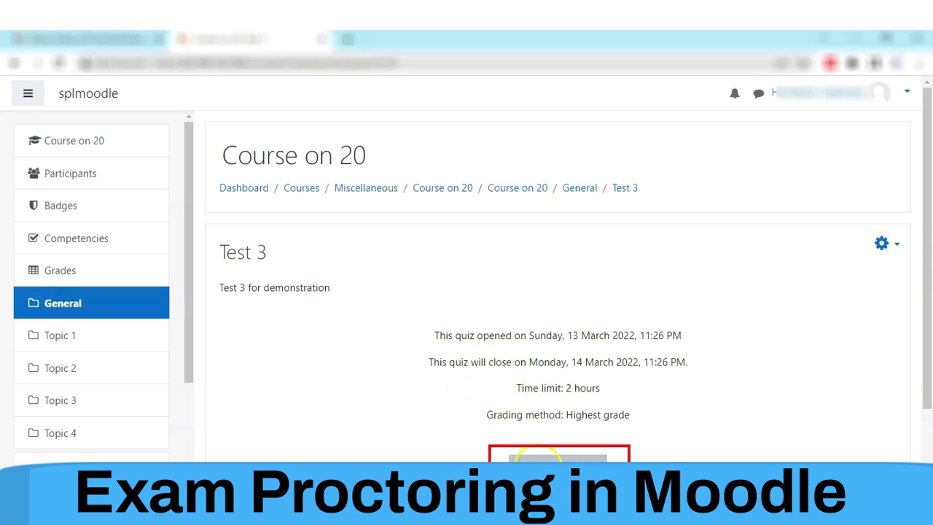
Start the Test 3 attempt, match the pair with 3 and answer the MCQ with C.
click(557, 457)
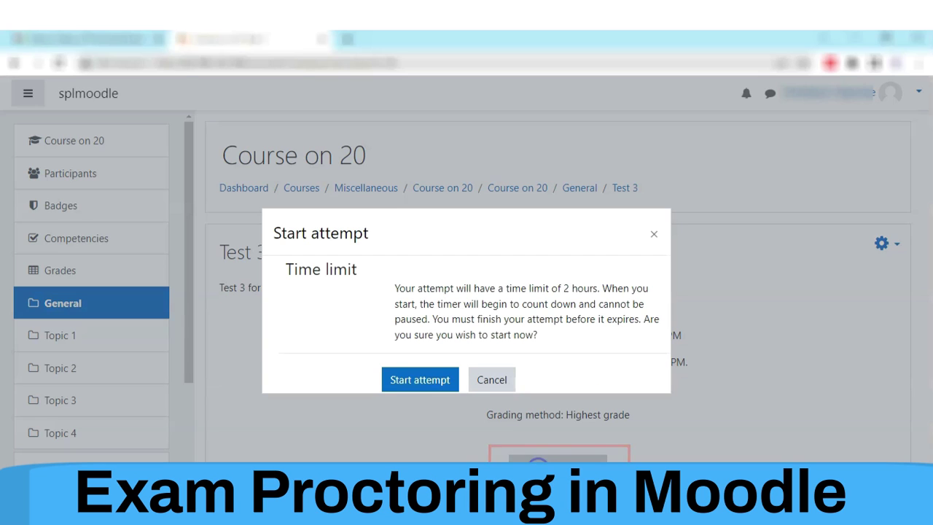
drag(391, 290, 526, 335)
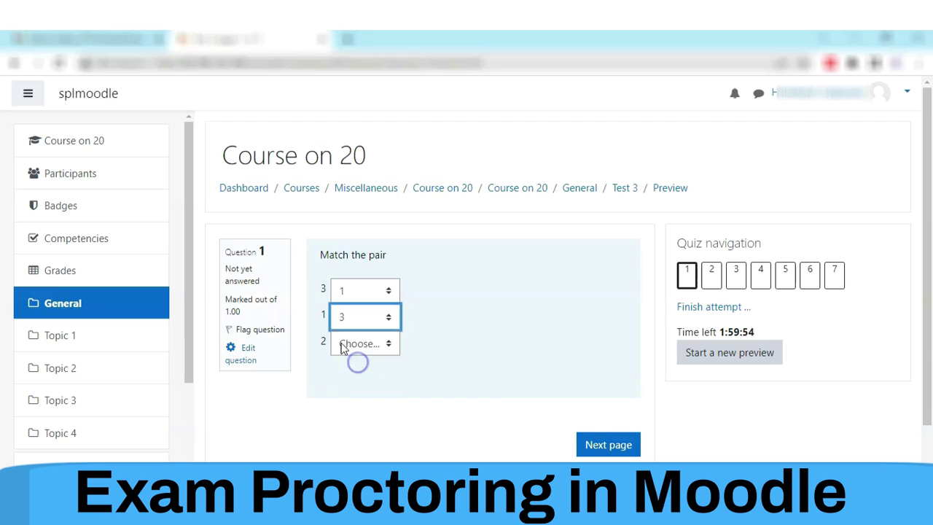
click(343, 342)
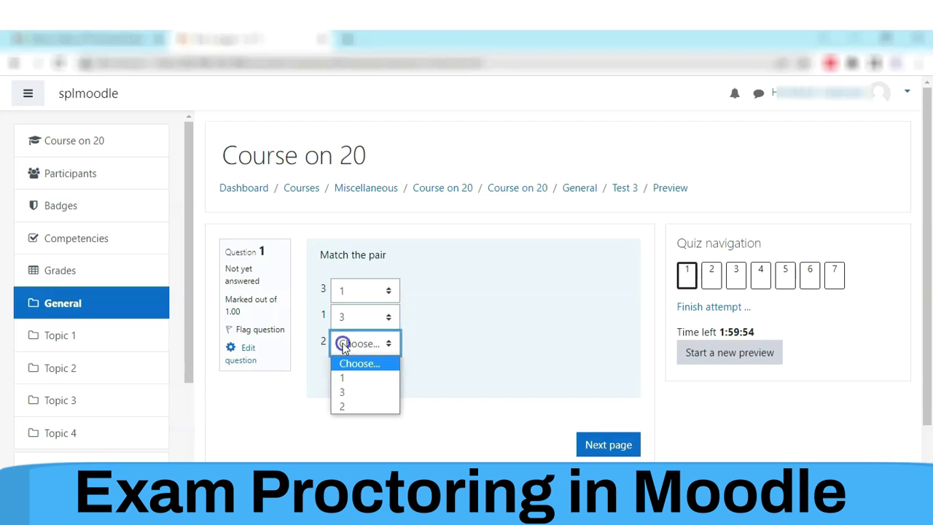
click(347, 396)
click(595, 443)
click(330, 285)
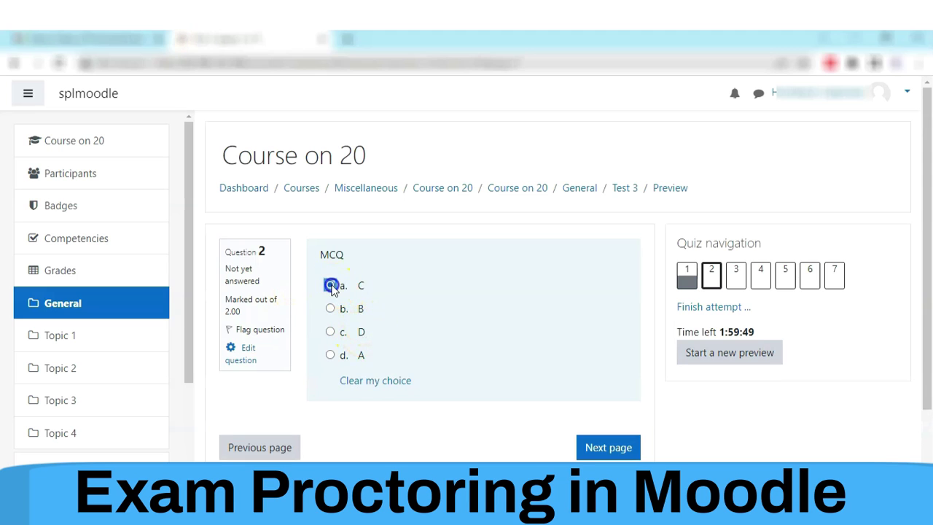
click(603, 445)
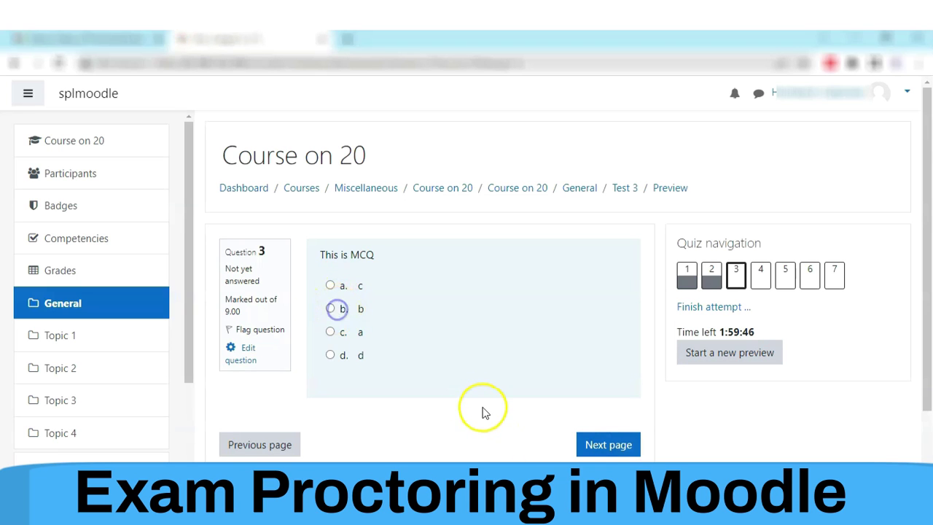
Answer questions 3 to 7 with b, d, False, True and False.
click(330, 309)
click(592, 450)
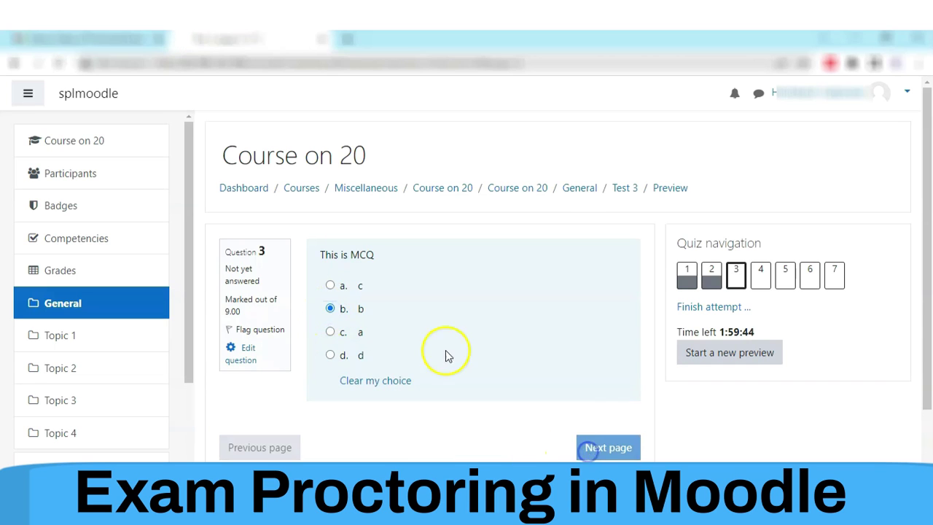
click(330, 309)
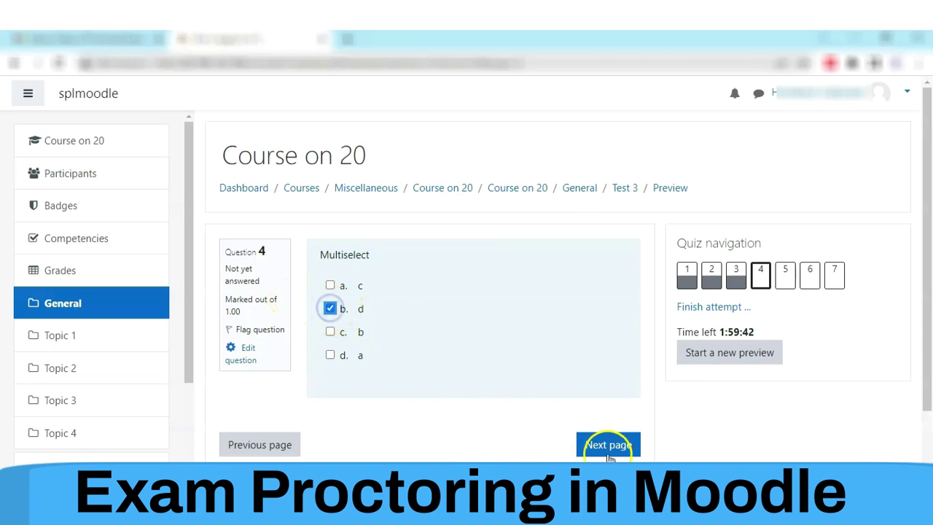
click(606, 446)
click(328, 325)
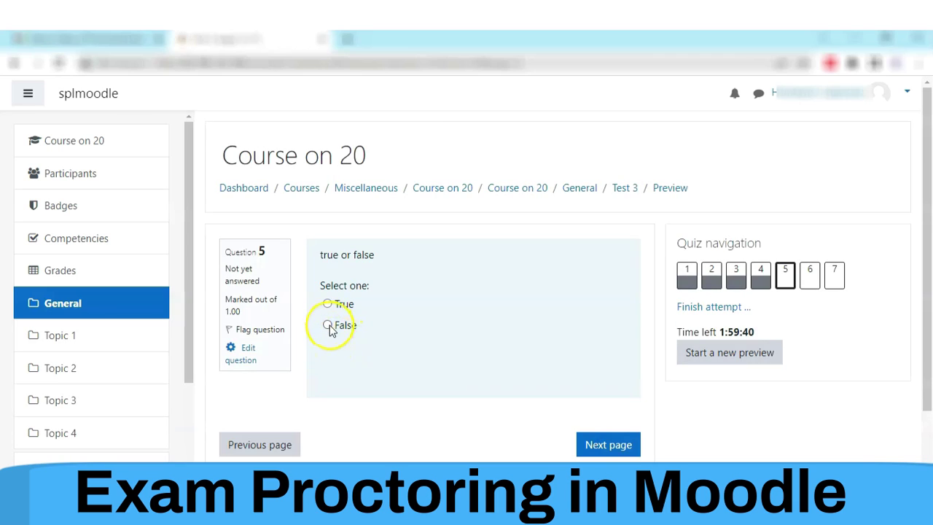
click(605, 444)
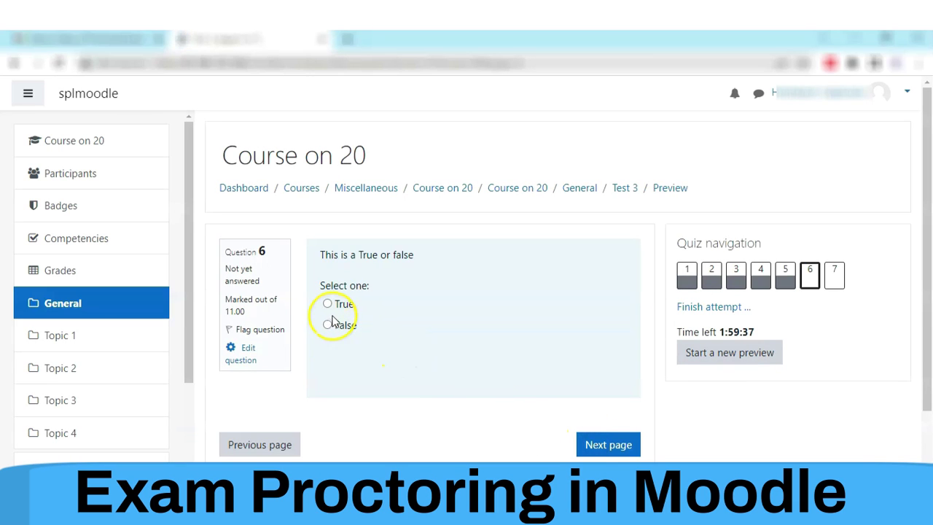
click(328, 304)
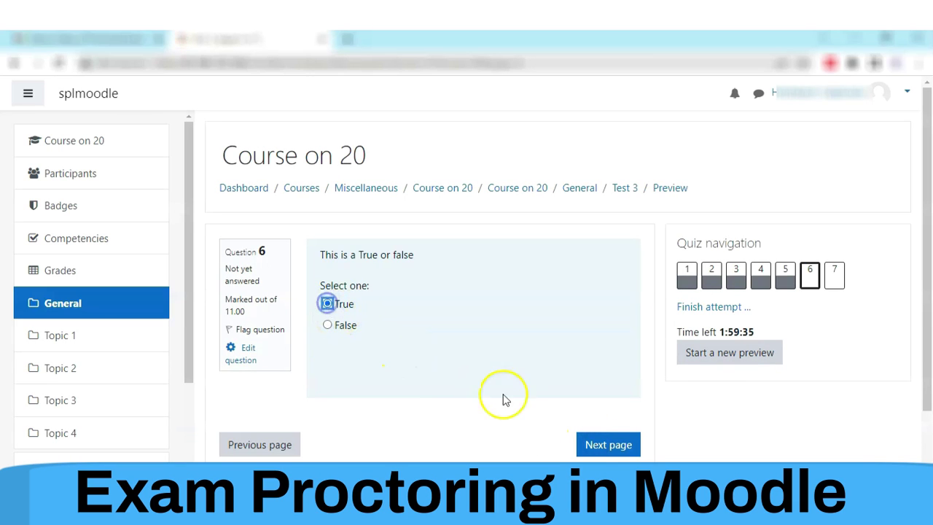
click(608, 443)
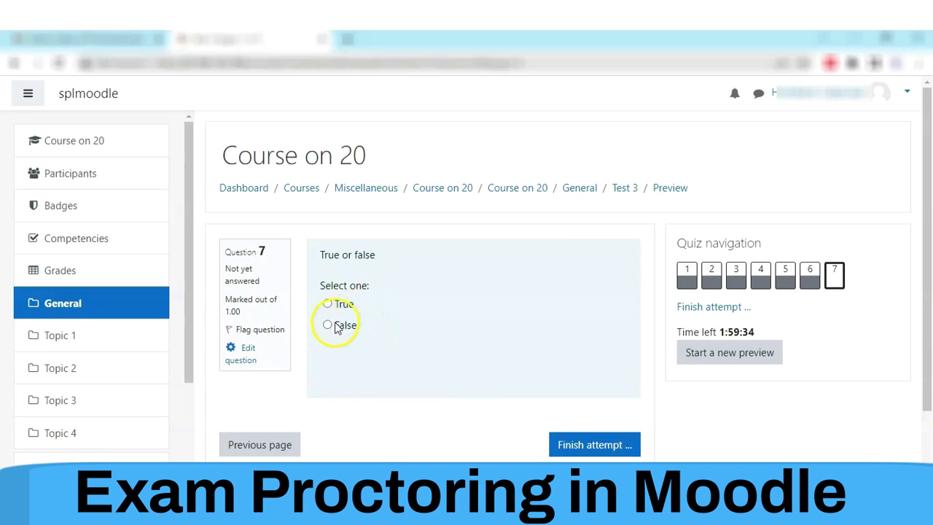
click(325, 325)
Finish the Test 3 attempt and look over the three enrolled participants of Course on 20.
click(567, 444)
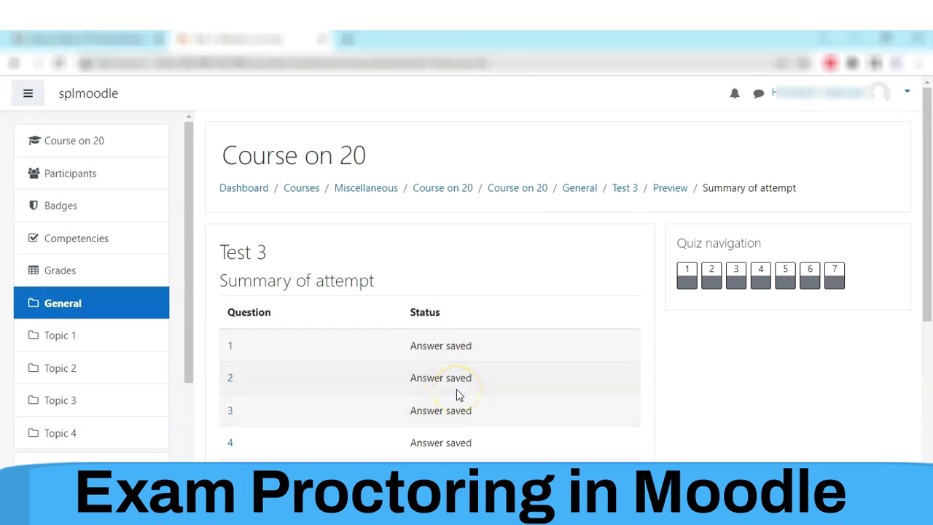
click(625, 190)
click(73, 175)
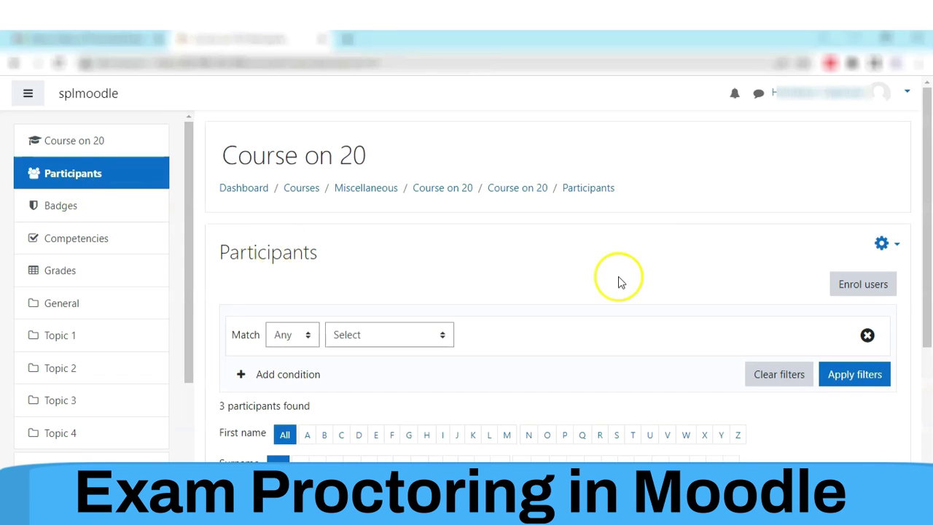
drag(925, 229, 930, 302)
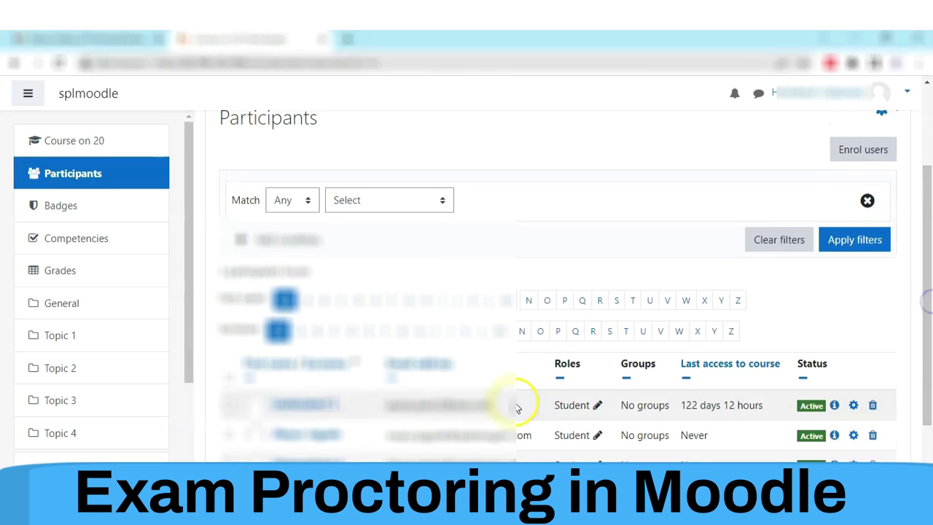
click(230, 436)
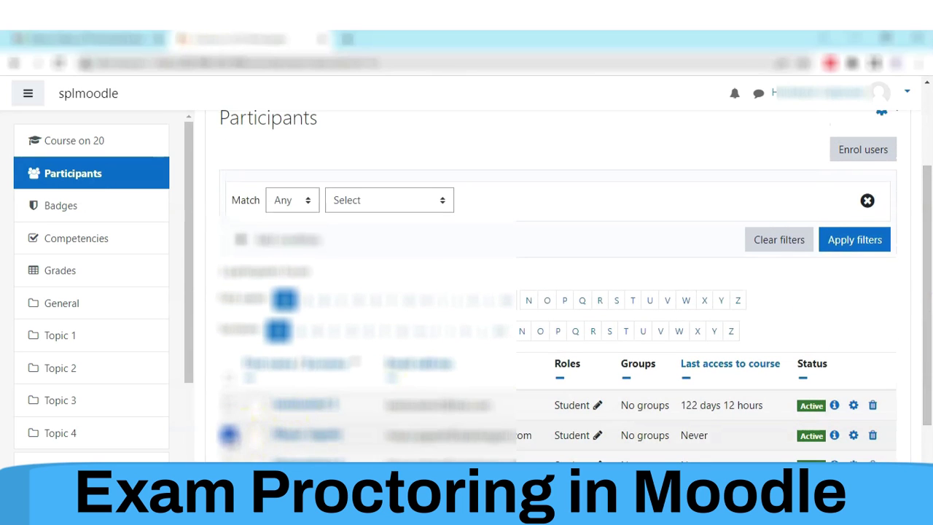
click(231, 434)
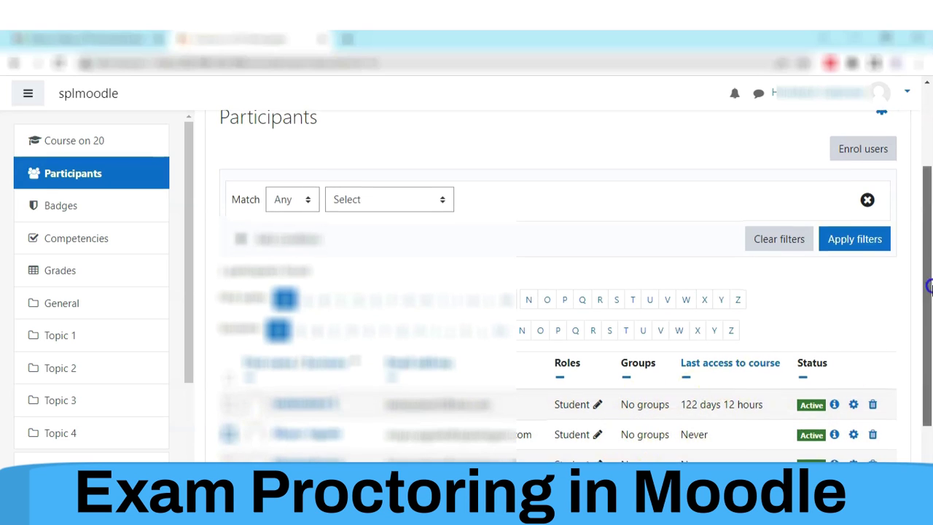
scroll(177, 396, down, 4)
In Eklavvya admin, export the Test 3 quiz of Course on 20 via the course-quiz option.
click(115, 459)
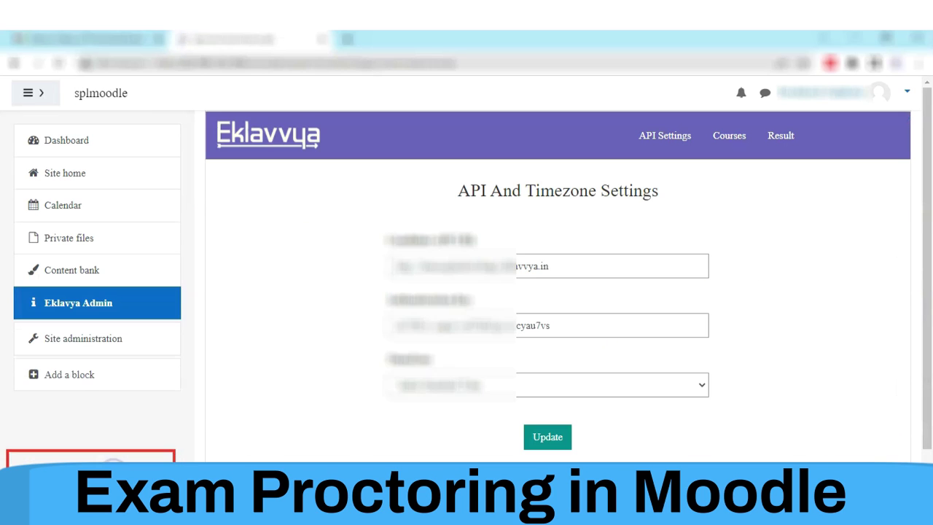
click(729, 137)
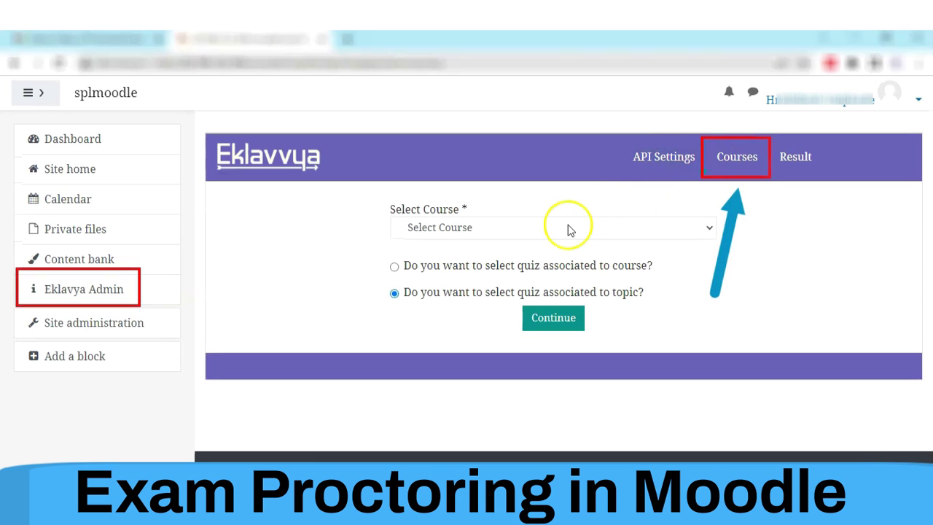
click(394, 265)
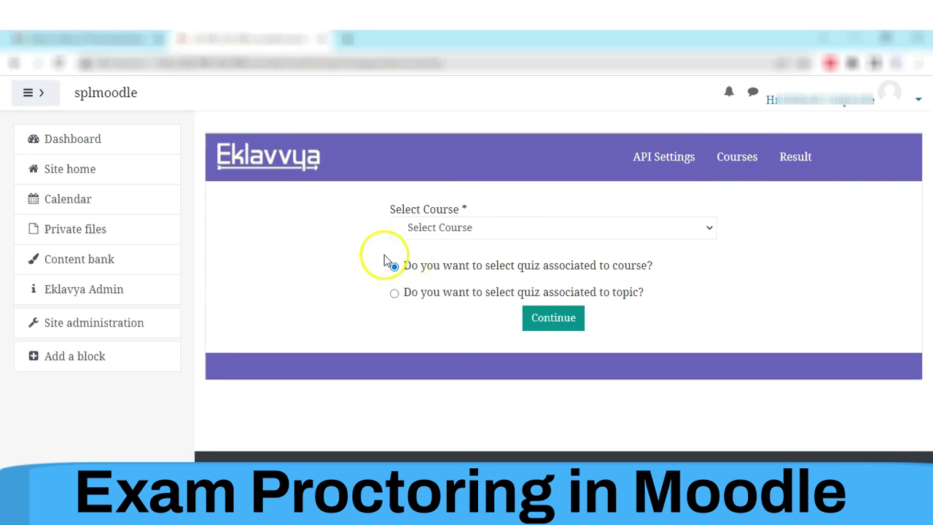
click(419, 224)
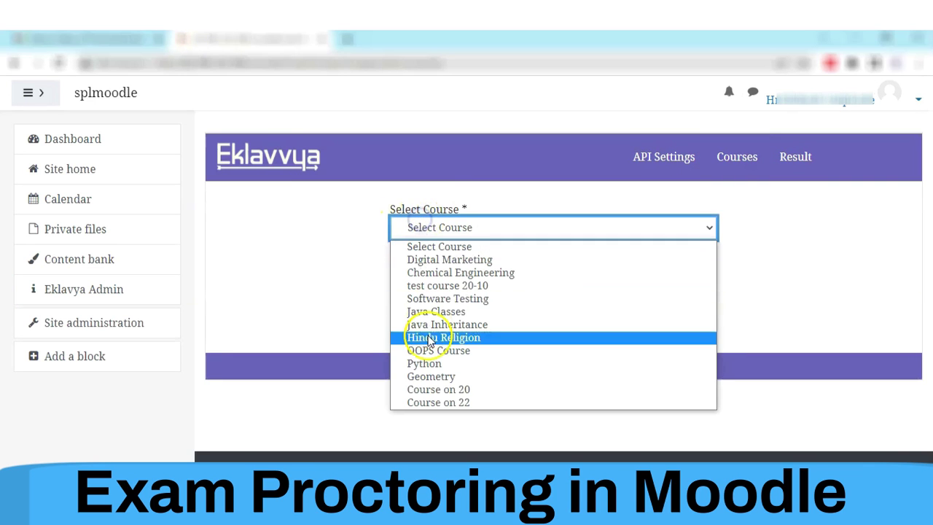
click(447, 389)
click(421, 322)
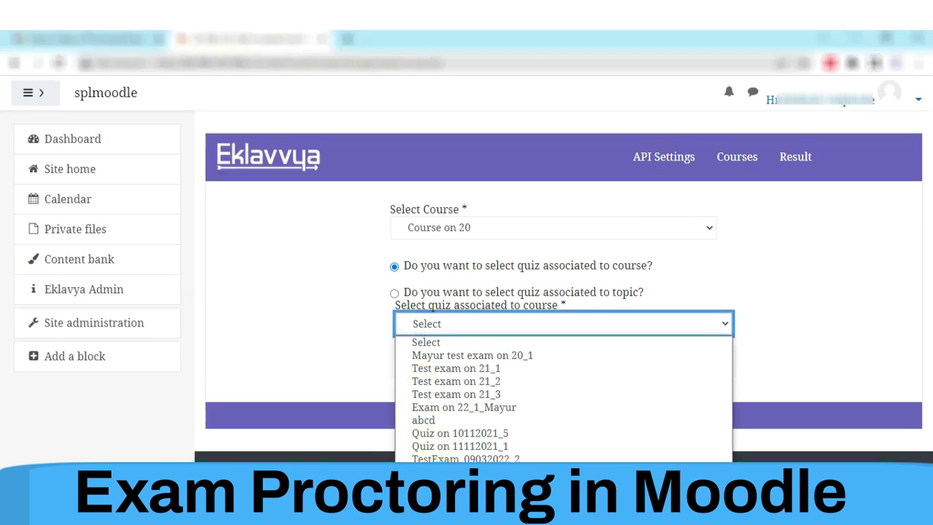
click(438, 474)
click(543, 372)
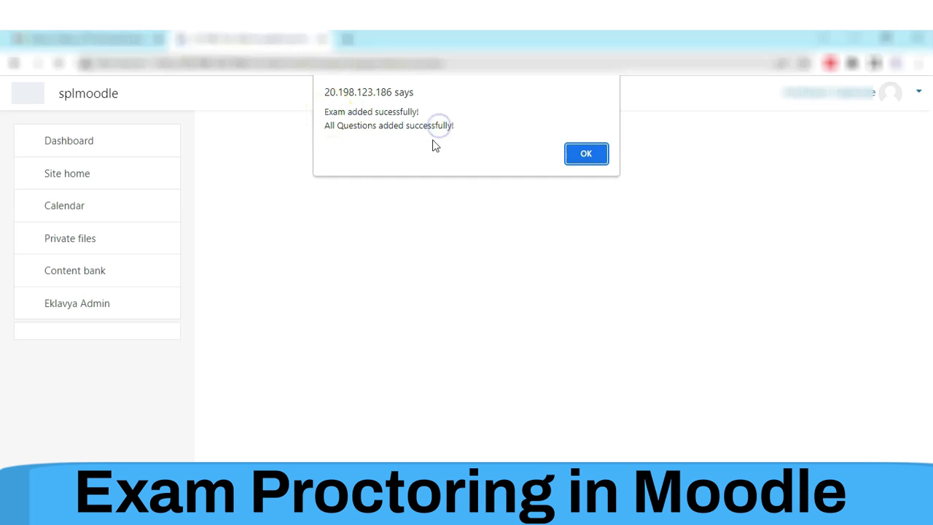
Dismiss the exam-added confirmation, log out of admin and sign in with the student account.
click(585, 158)
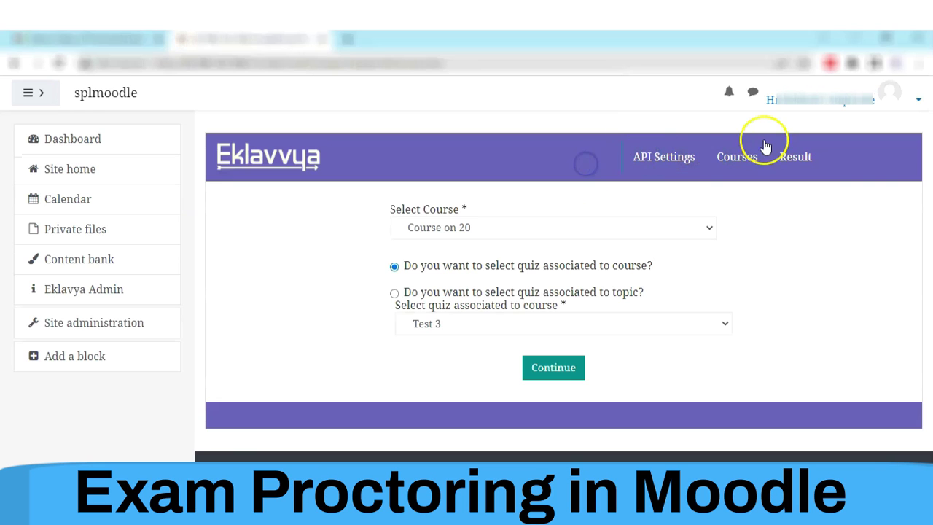
click(828, 109)
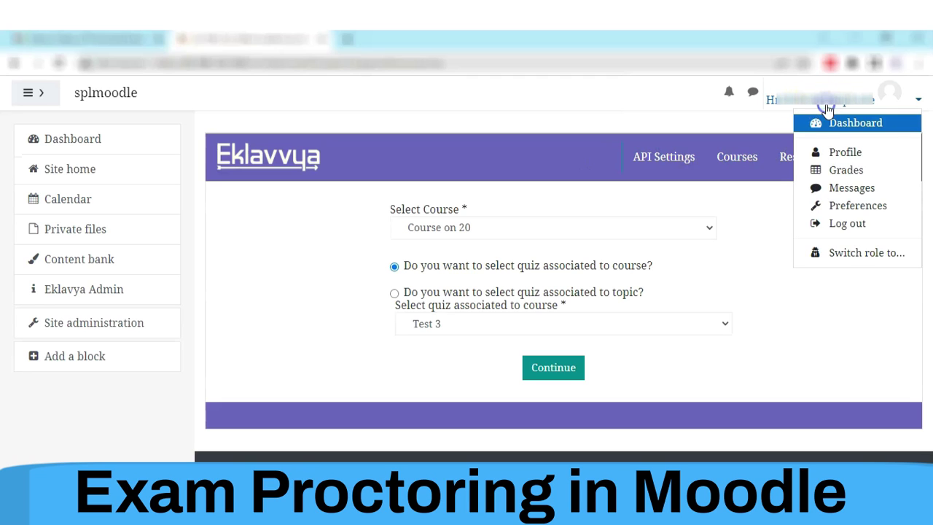
click(849, 224)
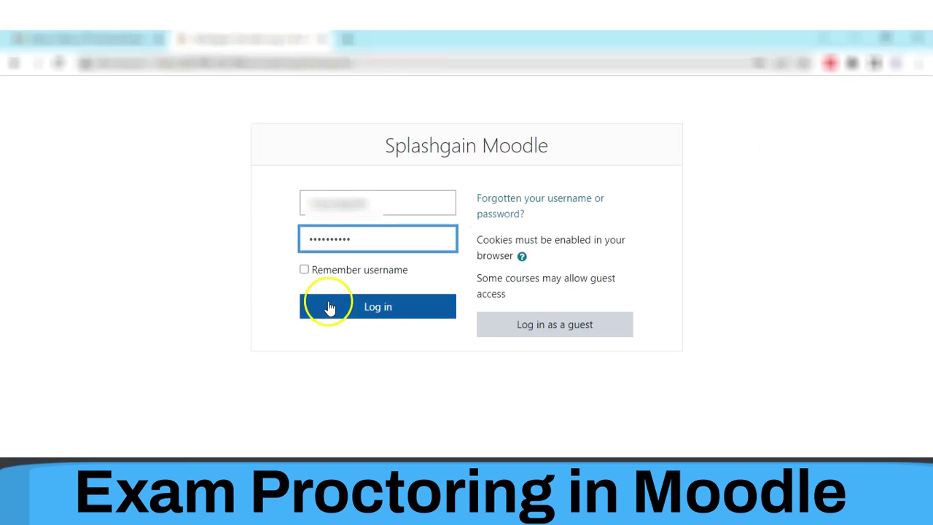
click(328, 306)
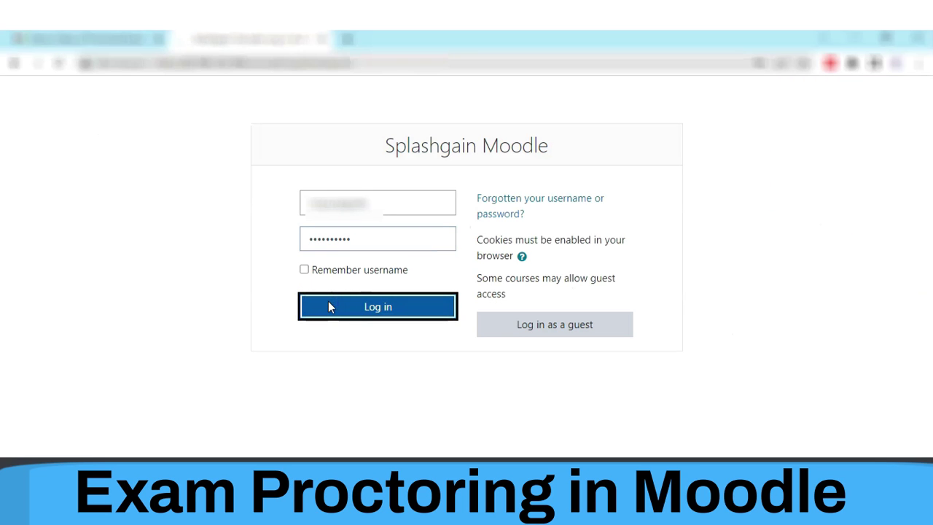
click(188, 230)
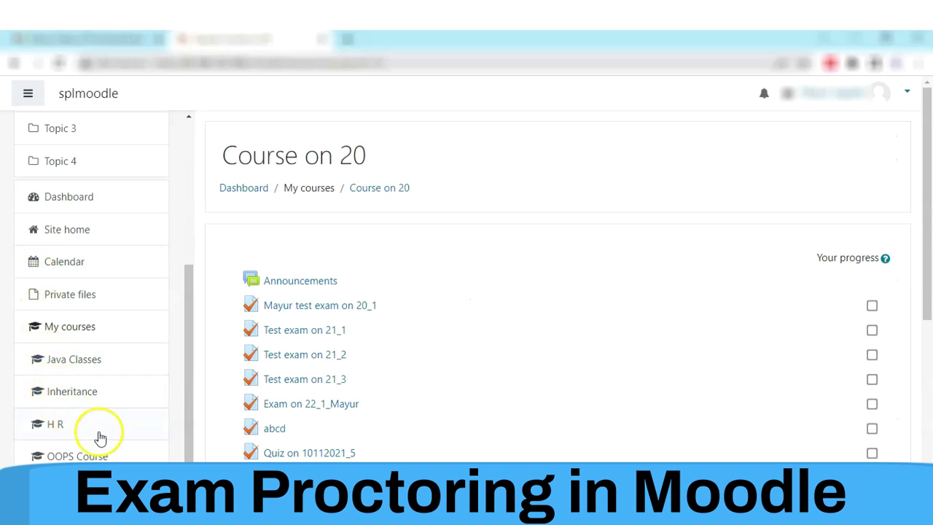
drag(186, 391, 192, 461)
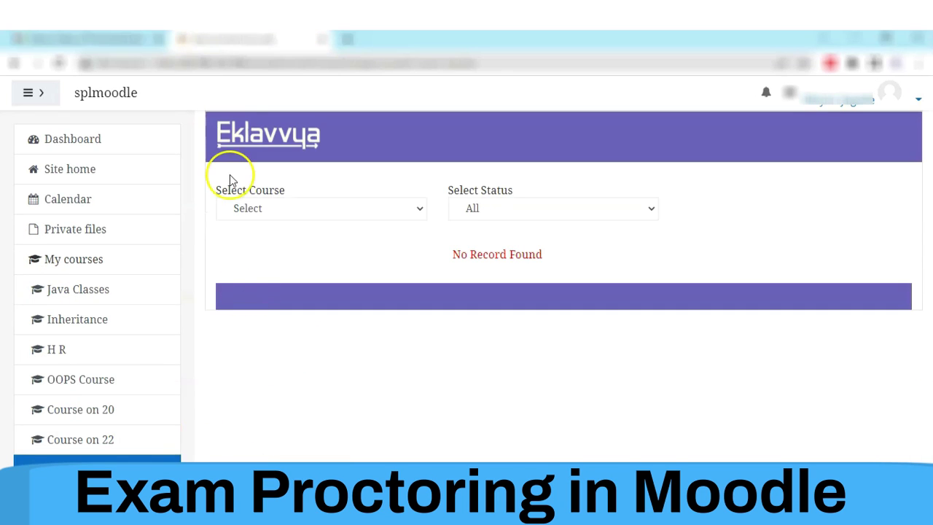
Select Course on 20 in the Eklavvya exam list and proceed into Test 3.
click(271, 208)
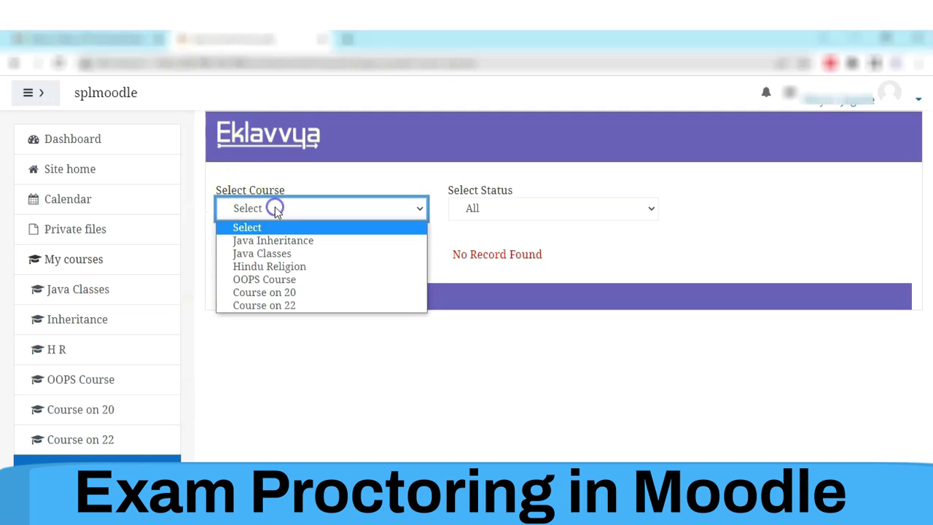
click(263, 292)
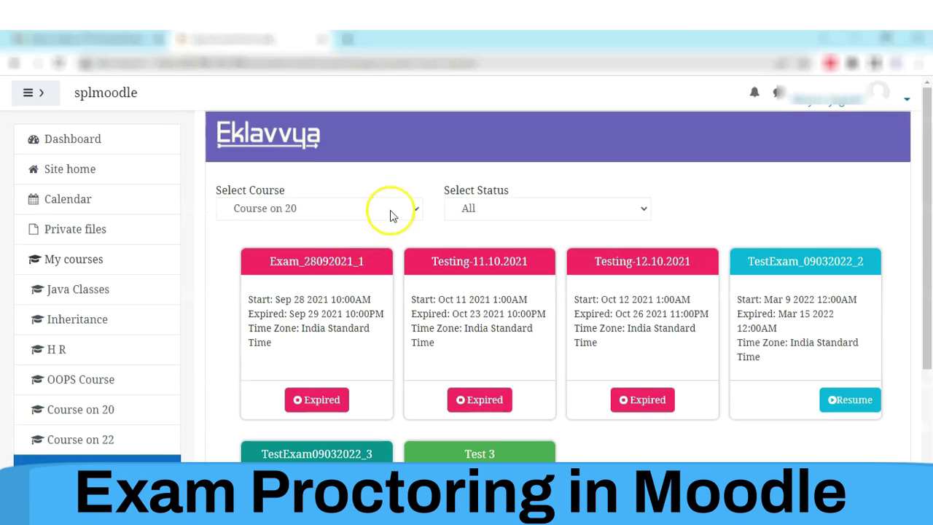
drag(927, 232, 927, 350)
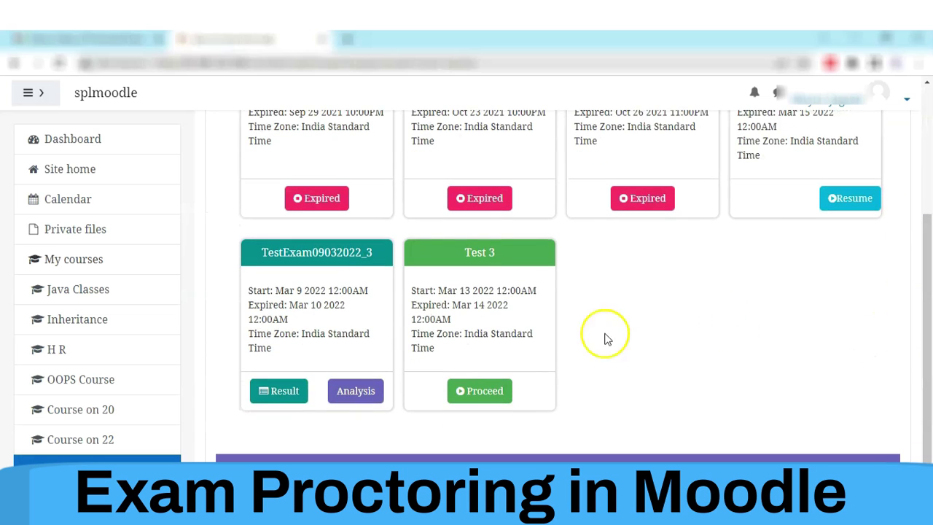
click(496, 389)
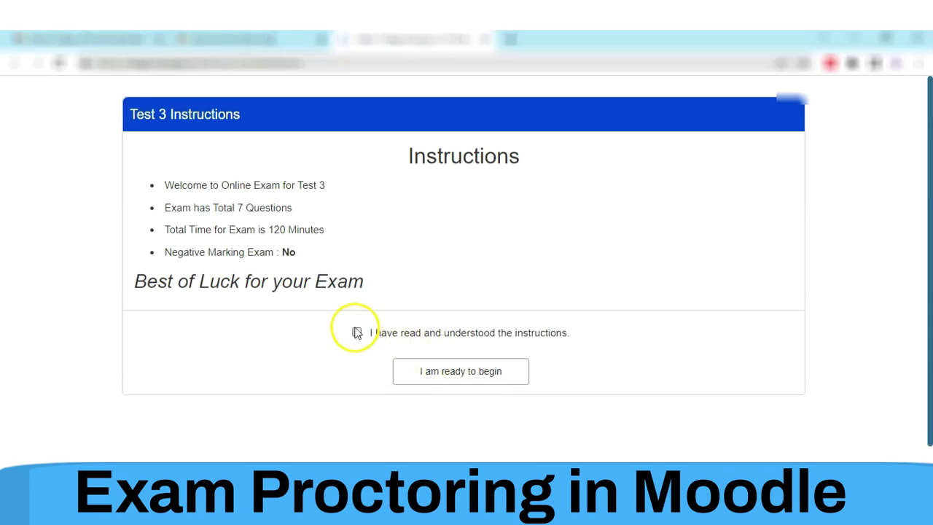
Accept the instructions, begin Test 3 and answer question 2 as False.
click(355, 329)
click(424, 372)
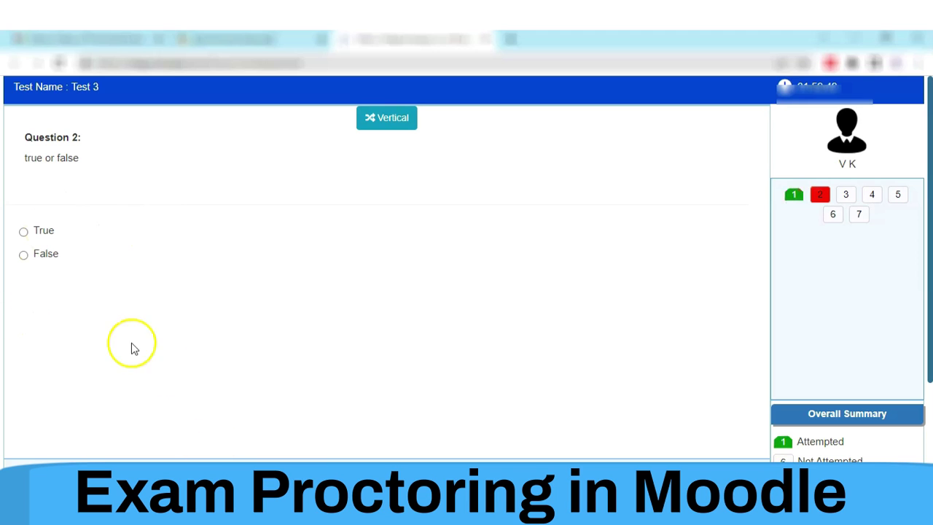
click(24, 254)
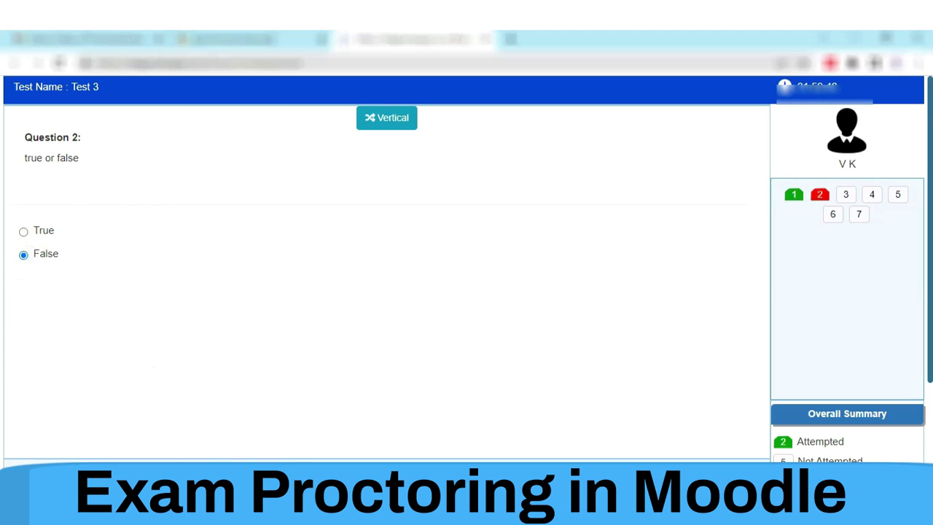
click(277, 459)
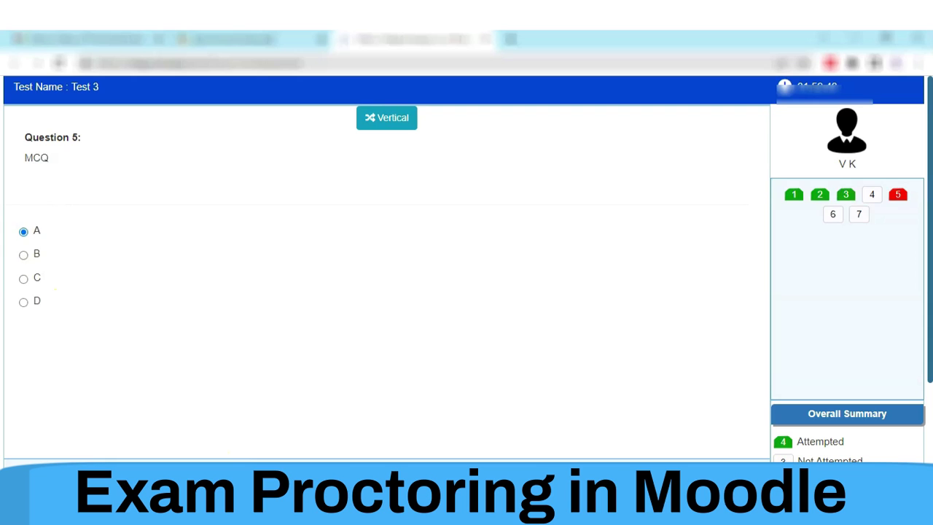
click(277, 460)
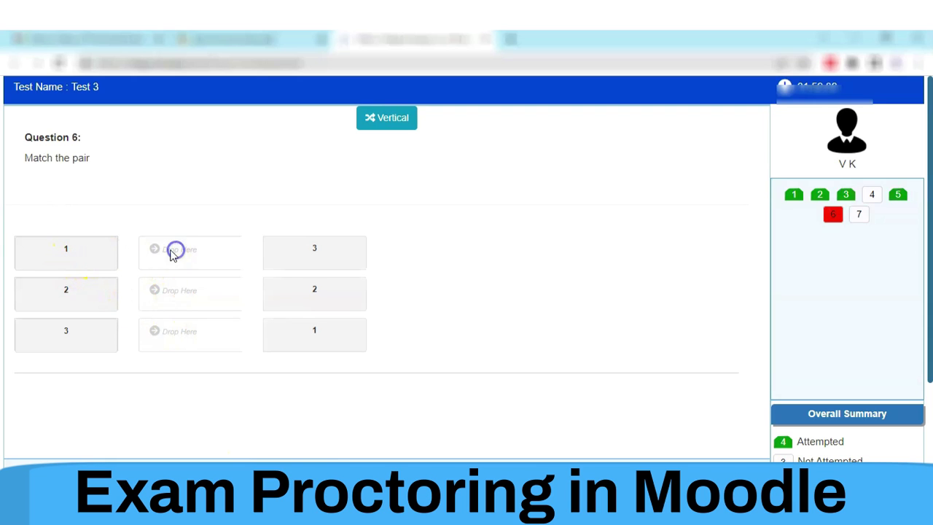
Drag the three matching items into their slots, then submit the test and confirm.
drag(98, 248, 183, 248)
drag(88, 293, 210, 292)
drag(78, 329, 204, 334)
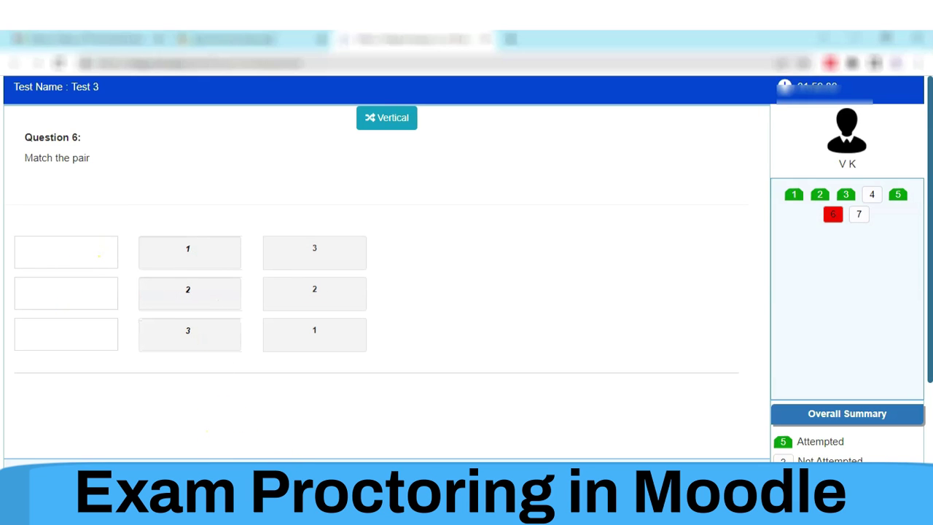
click(361, 478)
click(656, 470)
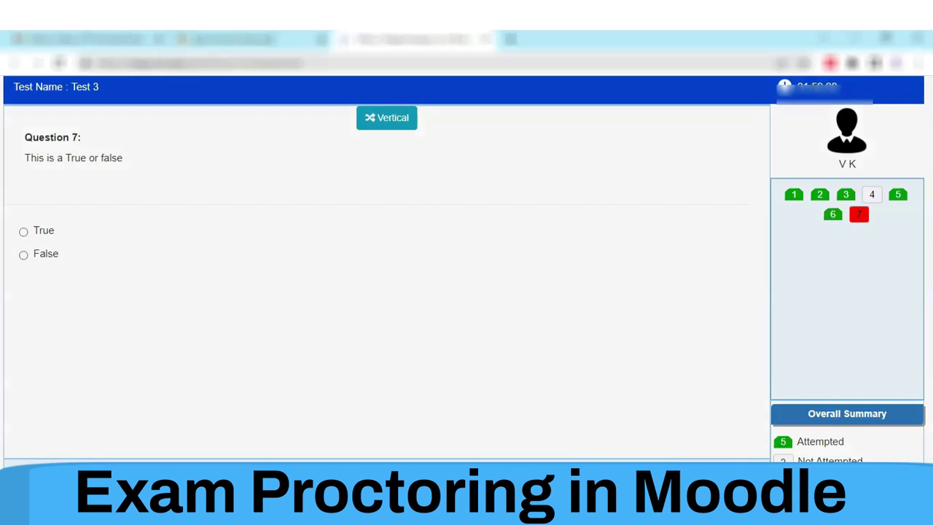
click(448, 341)
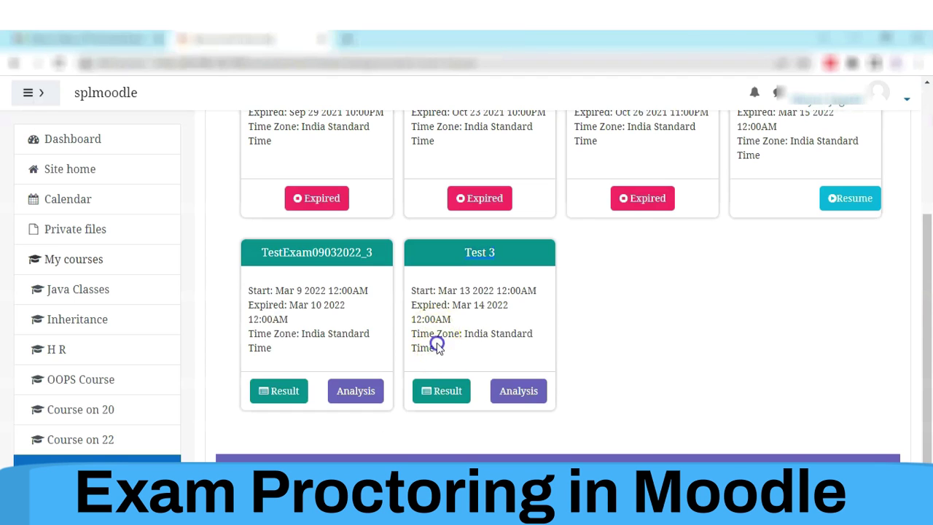
Review the Test 3 score card showing 15.00 of 59, close it and log out.
drag(437, 348, 415, 287)
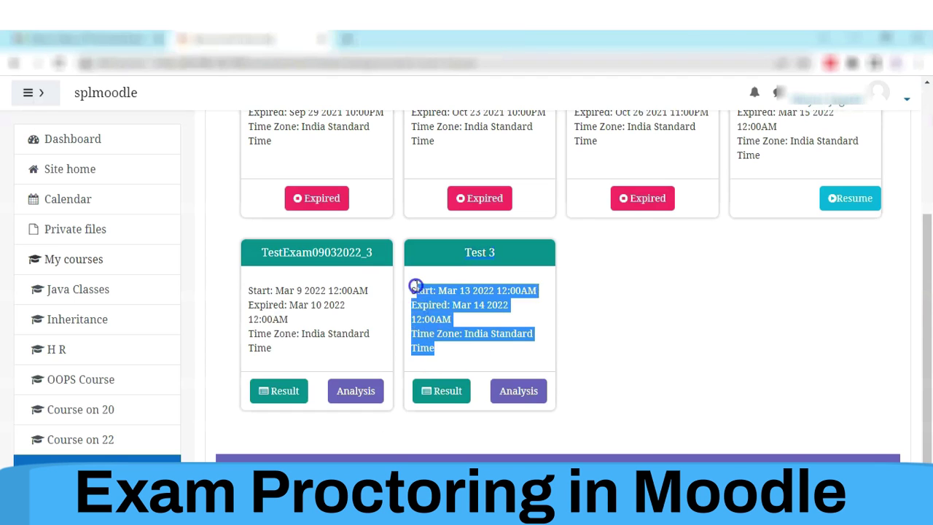
click(515, 329)
click(441, 392)
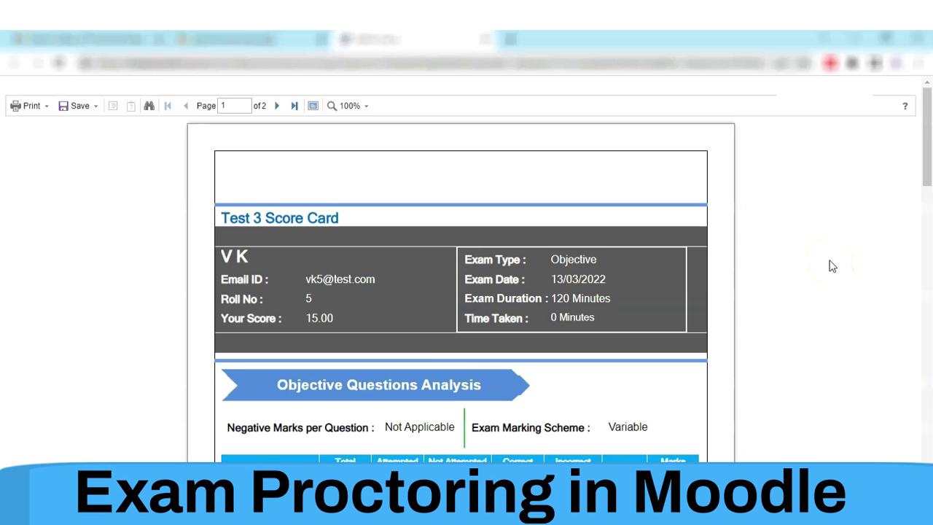
drag(929, 194, 926, 67)
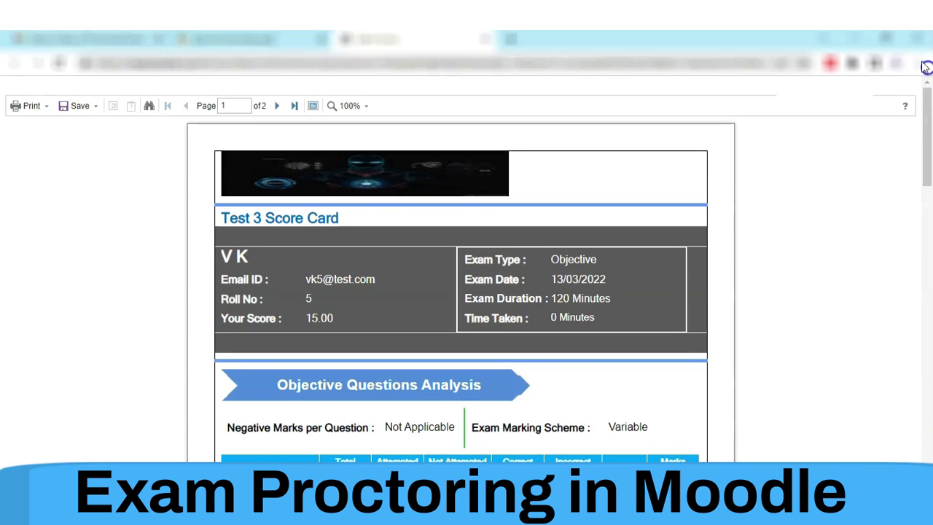
click(482, 41)
click(872, 107)
click(846, 233)
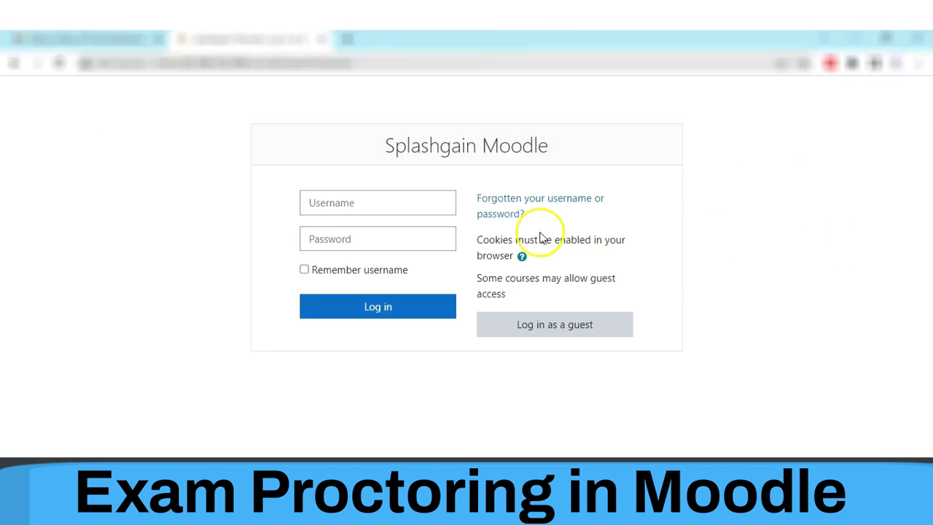
Log back into Moodle as admin and go to Eklavya Admin's Result page.
click(319, 239)
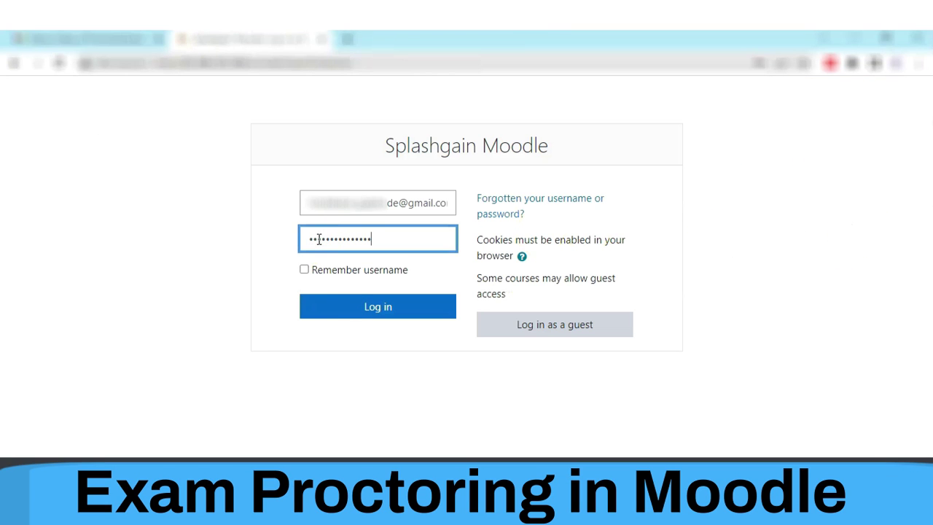
click(353, 314)
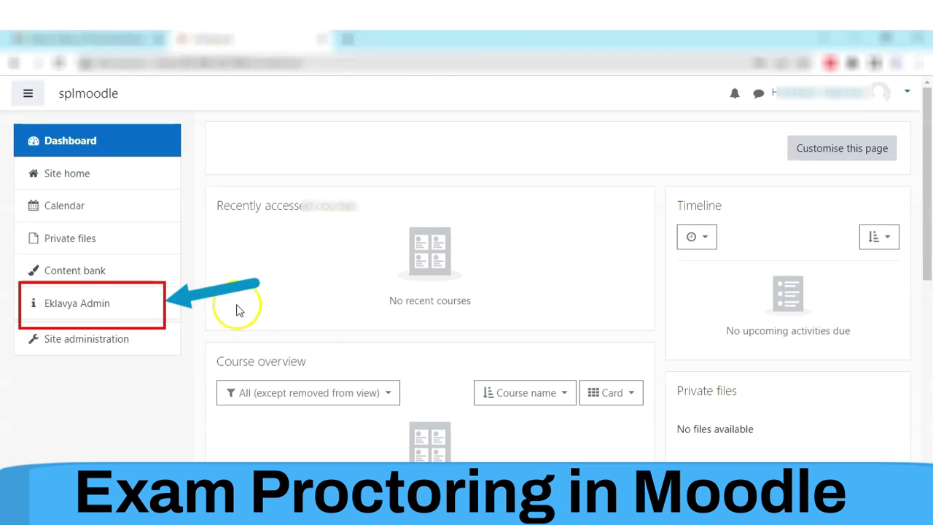
click(100, 304)
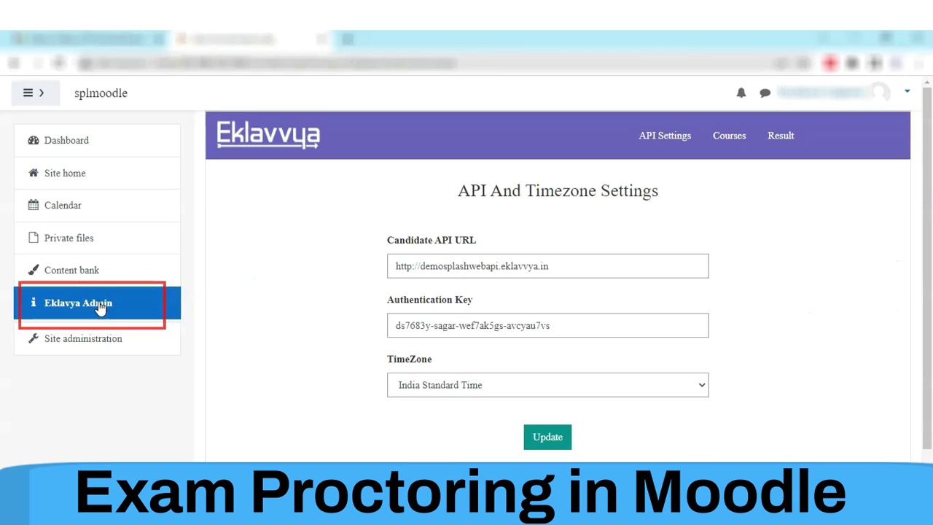
click(782, 143)
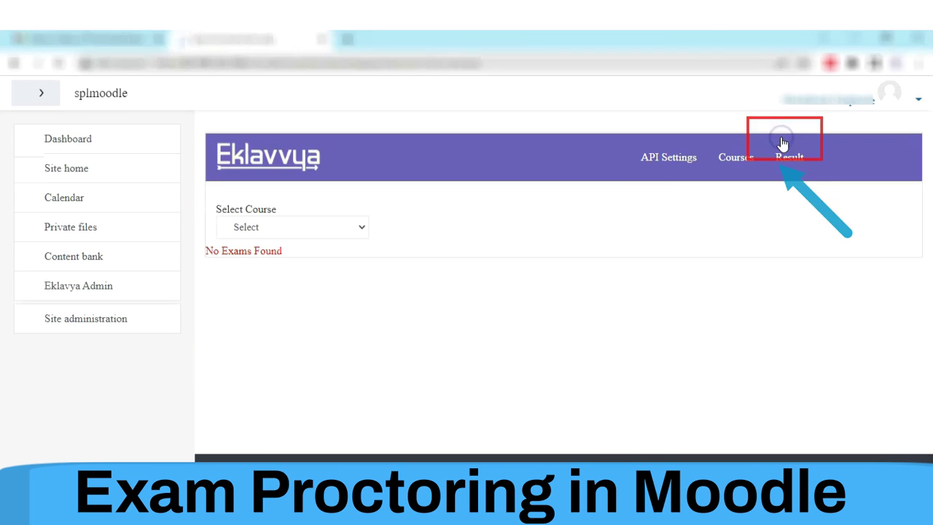
Filter results to Course on 20, Test 3, the 13 Mar 2022 schedule and Completed status.
click(291, 226)
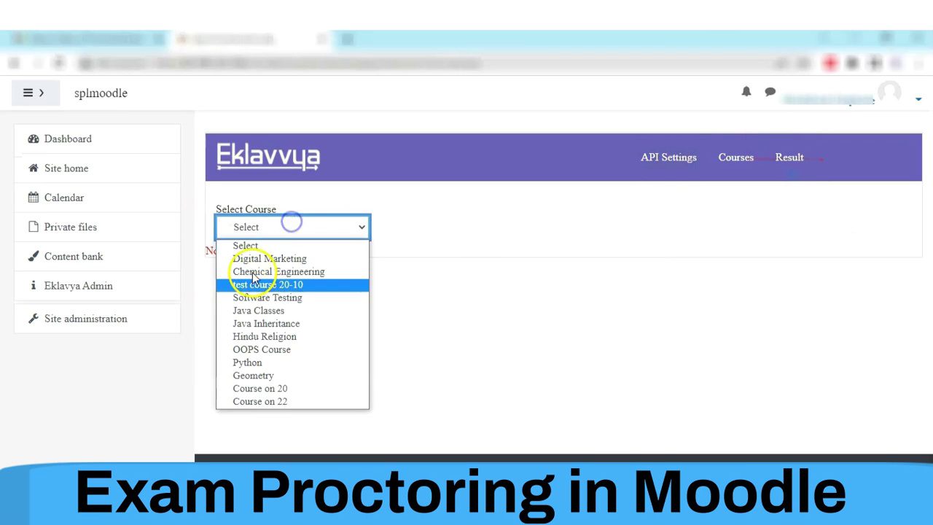
click(280, 388)
click(419, 227)
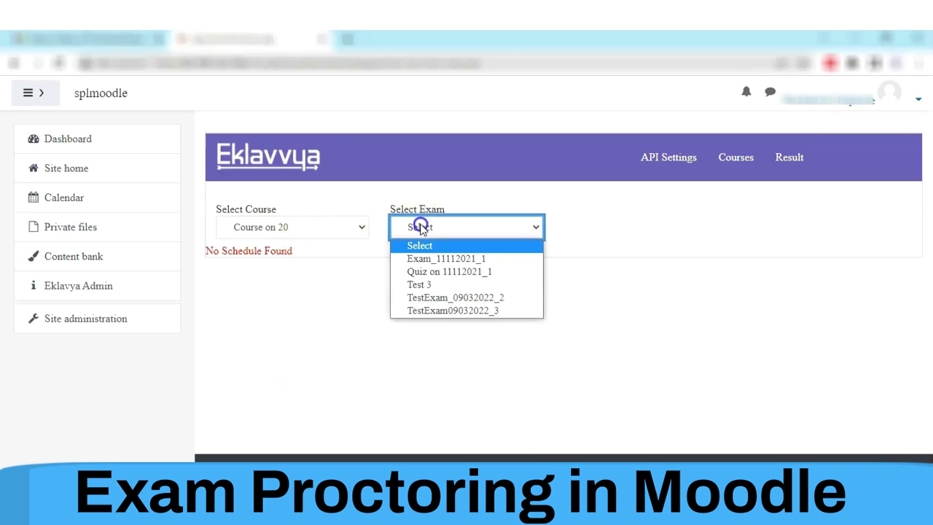
click(423, 285)
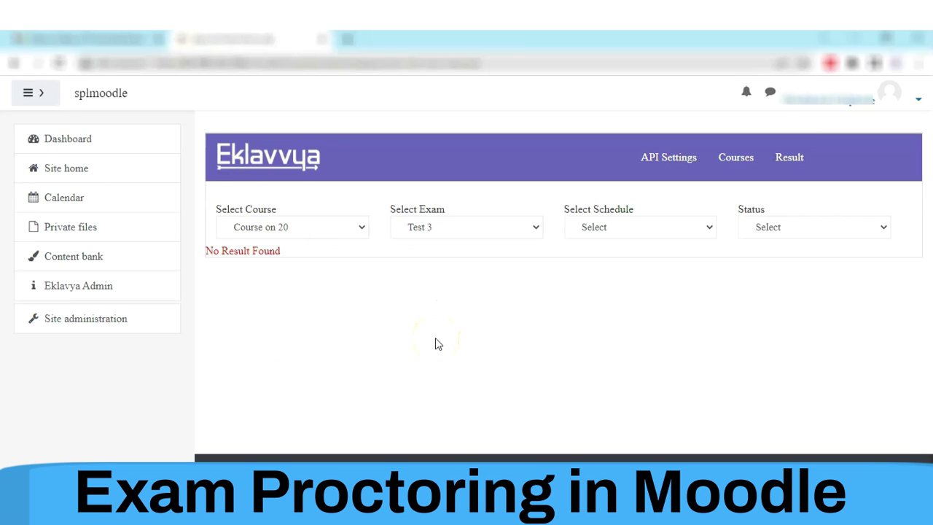
click(606, 222)
click(609, 264)
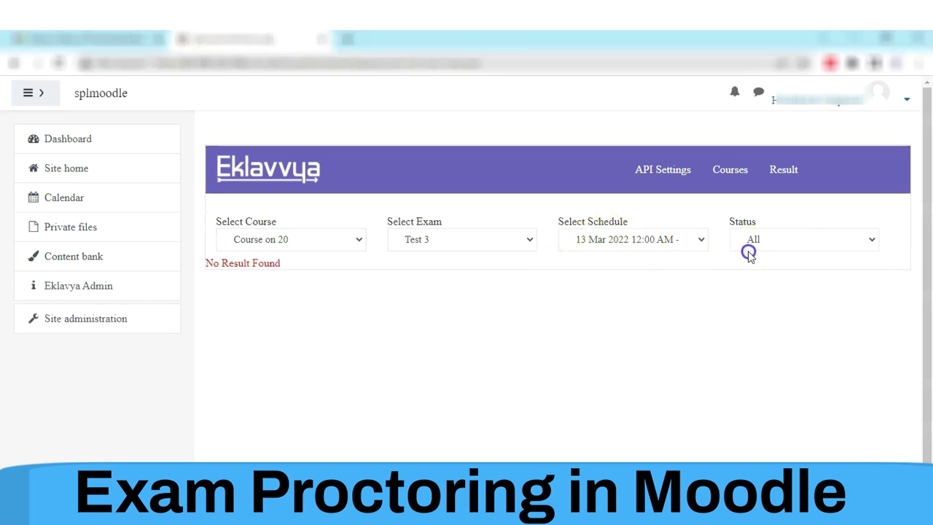
click(749, 253)
click(765, 309)
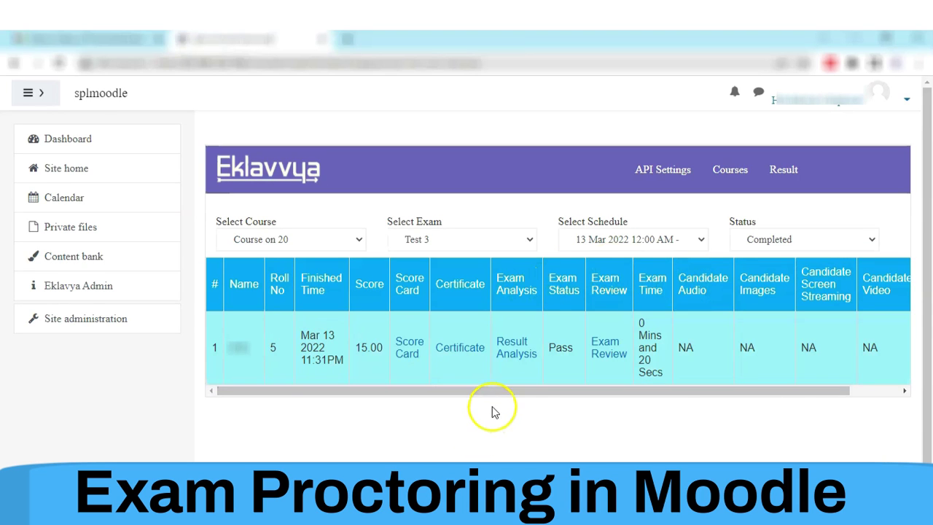
right_click(532, 392)
click(440, 389)
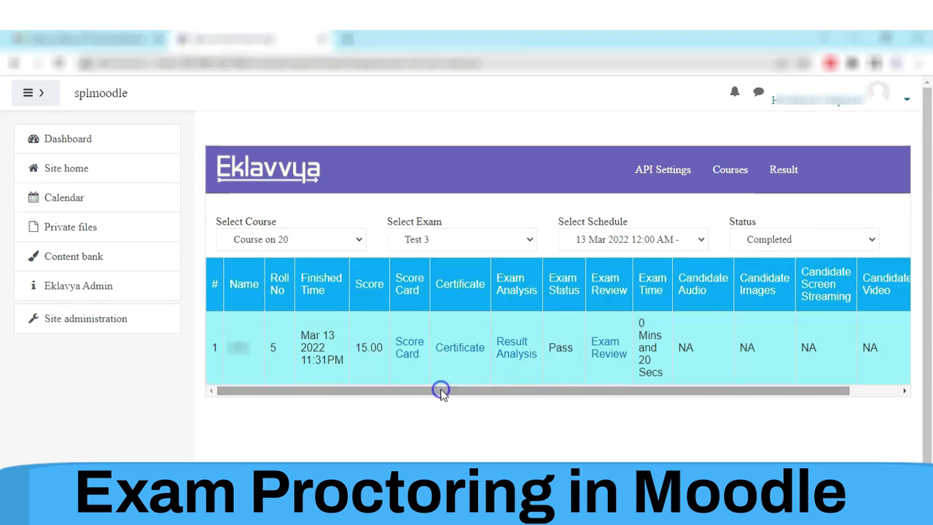
double_click(237, 287)
triple_click(275, 282)
triple_click(314, 282)
triple_click(355, 282)
click(412, 292)
triple_click(444, 280)
triple_click(507, 277)
triple_click(574, 288)
triple_click(592, 276)
triple_click(653, 279)
triple_click(708, 309)
drag(708, 308, 670, 256)
click(781, 309)
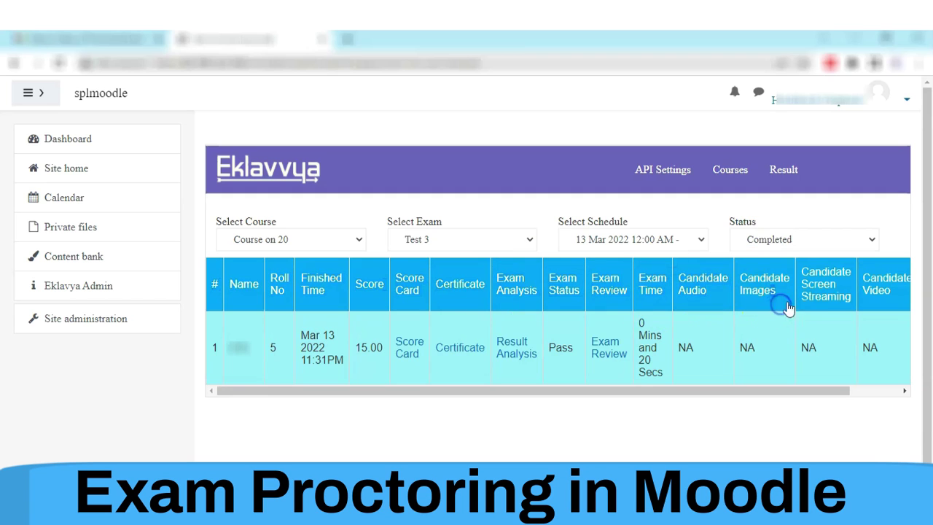
triple_click(798, 288)
drag(812, 394, 871, 394)
triple_click(839, 289)
triple_click(878, 281)
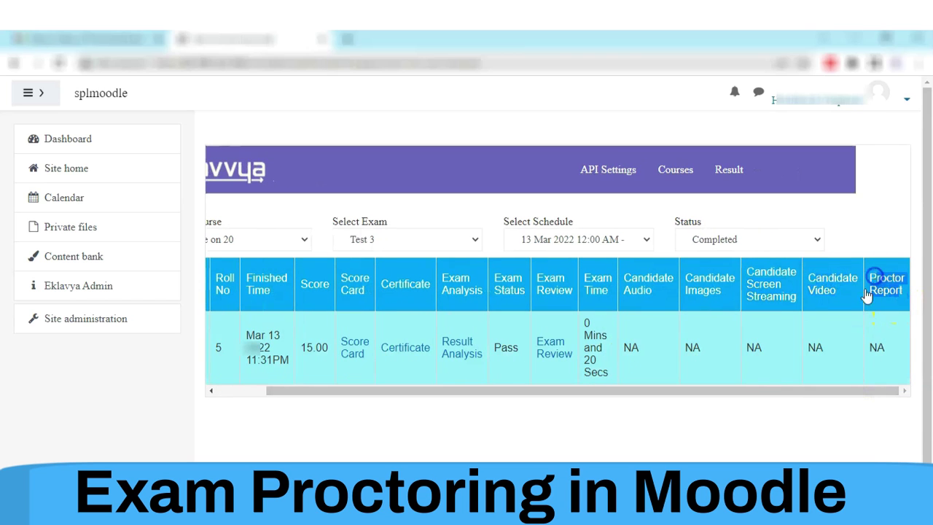
click(861, 390)
click(818, 413)
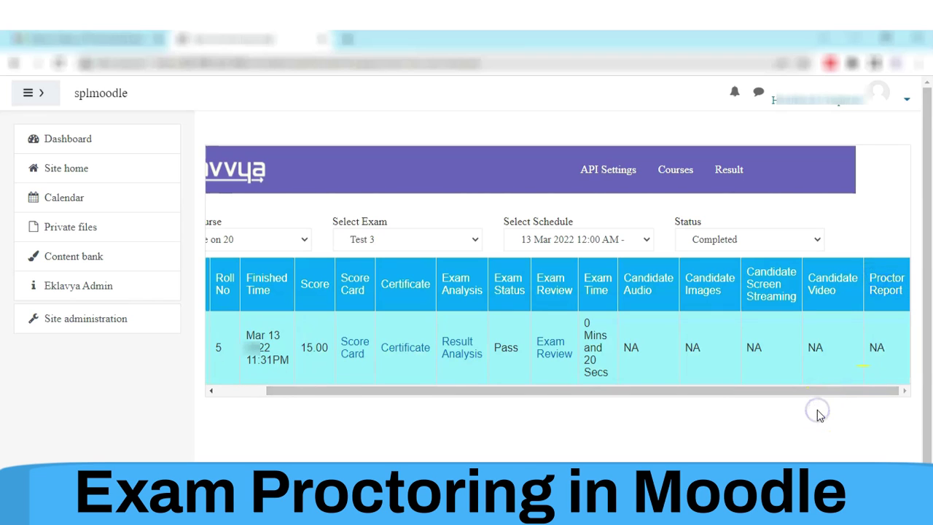